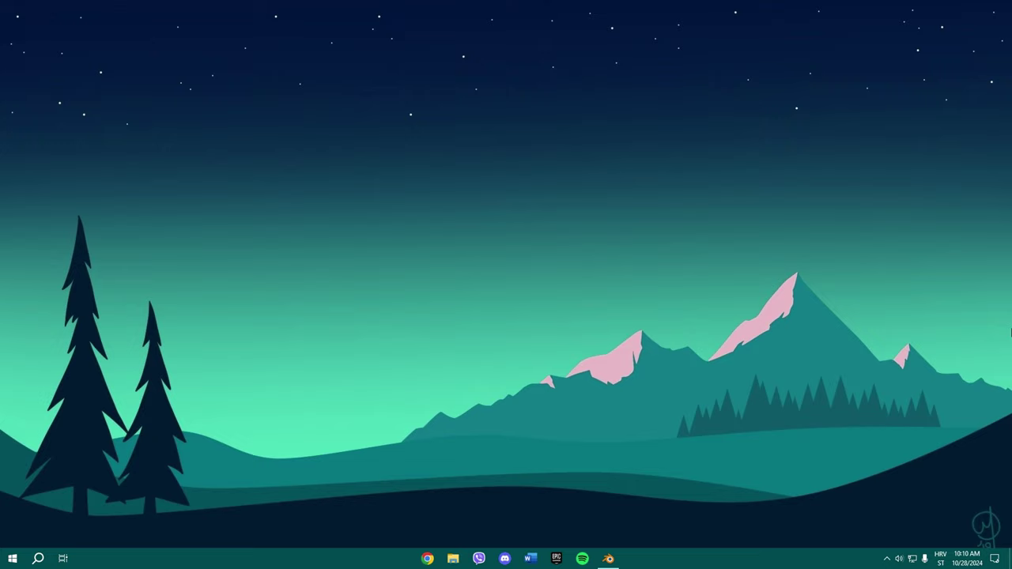
Delete the default camera, cube and light from the scene.
key("alt+Tab")
left_click_drag(669, 221, 118, 229)
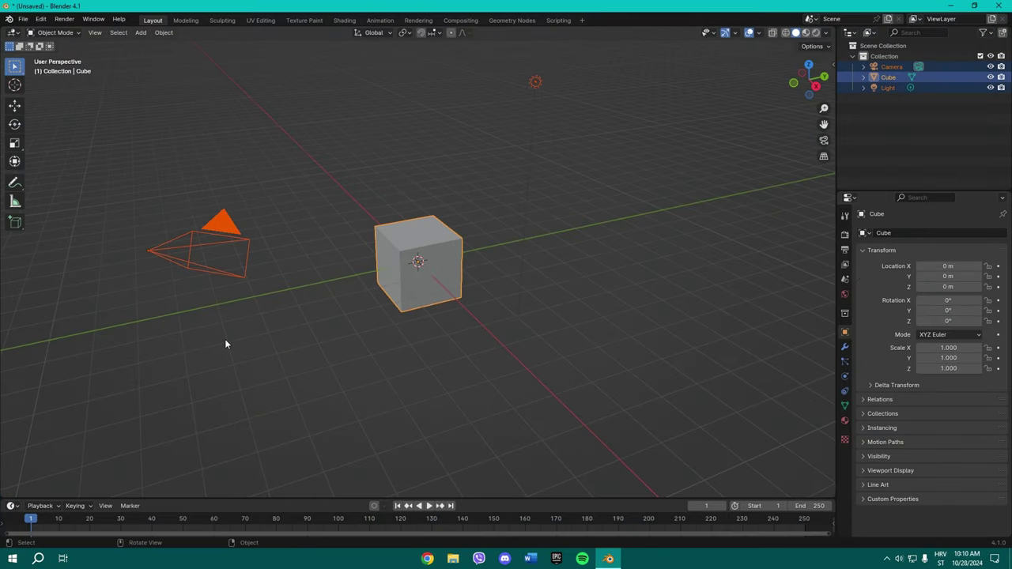
key("Delete")
Add a cube and scale it into a thin 0.570 × 0.069 × 2.064 slab.
left_click(141, 33)
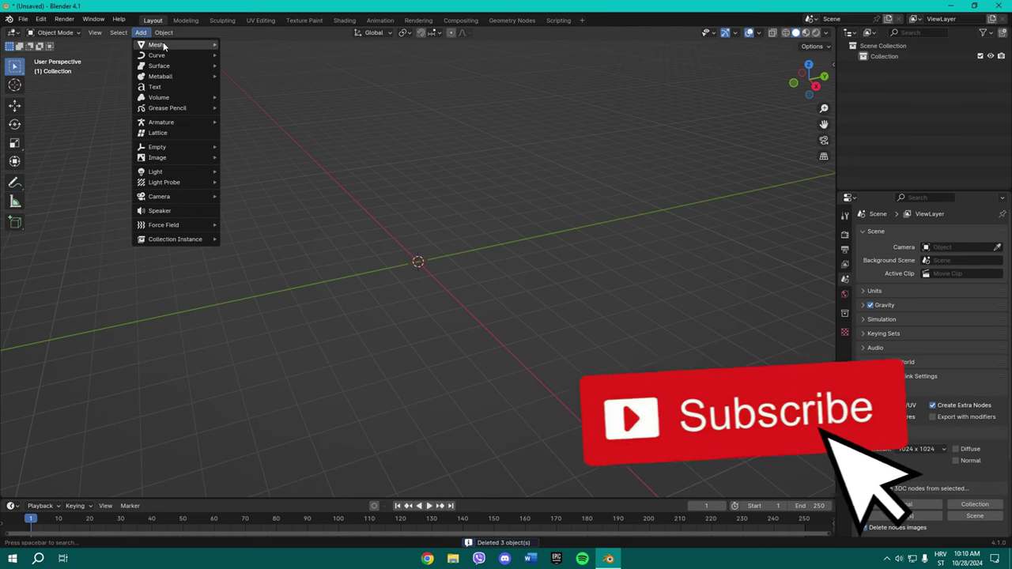
mouse_move(164, 45)
left_click(237, 55)
scroll(273, 234, "up", 2)
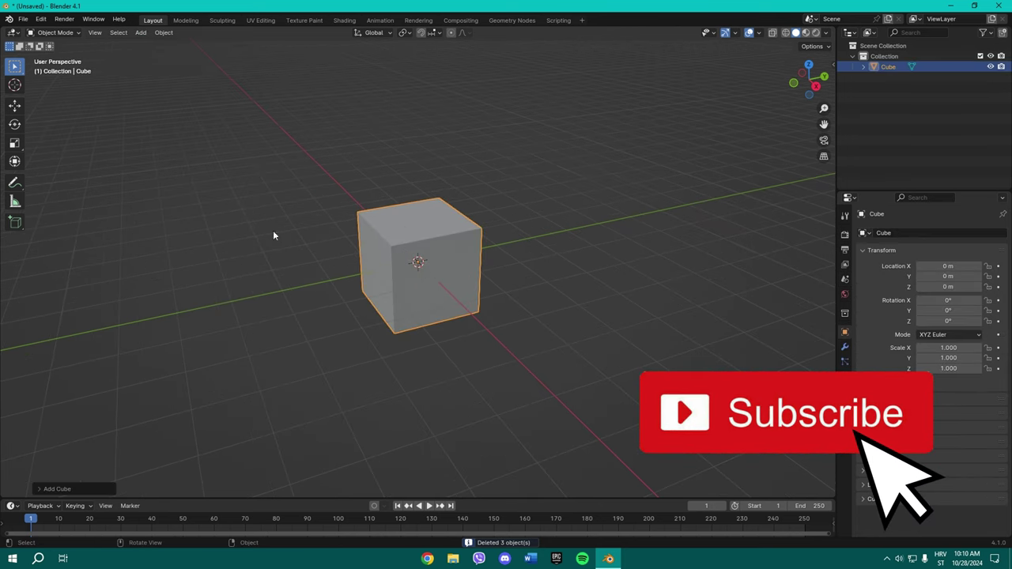
left_click(14, 142)
left_click_drag(445, 251, 419, 196)
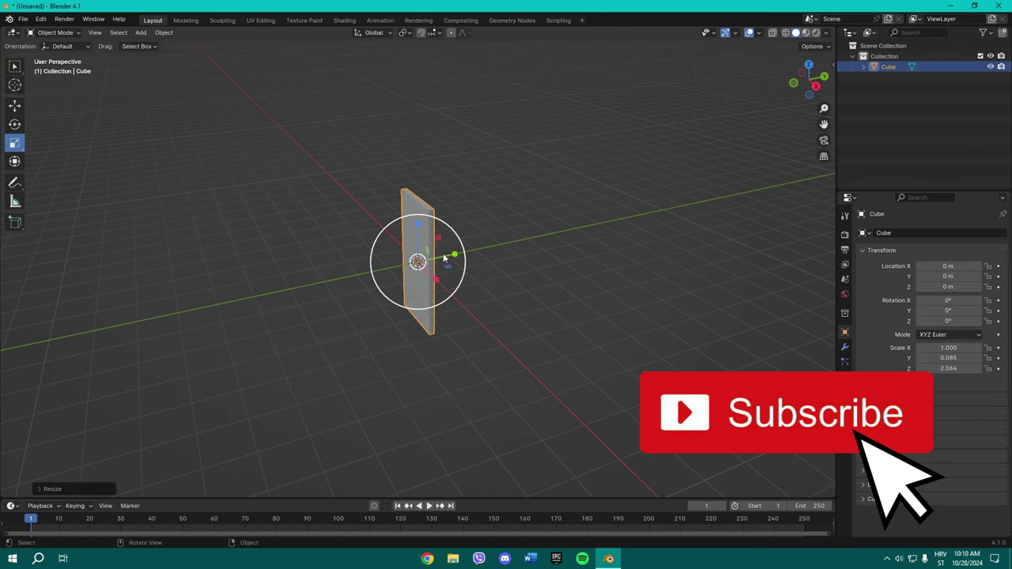
middle_click_drag(445, 257, 435, 296)
left_click_drag(436, 296, 425, 265)
middle_click_drag(489, 266, 487, 216)
In Edit Mode, add a centred vertical loop cut down the middle of the slab.
key("Tab")
left_click(101, 74)
left_click(100, 33)
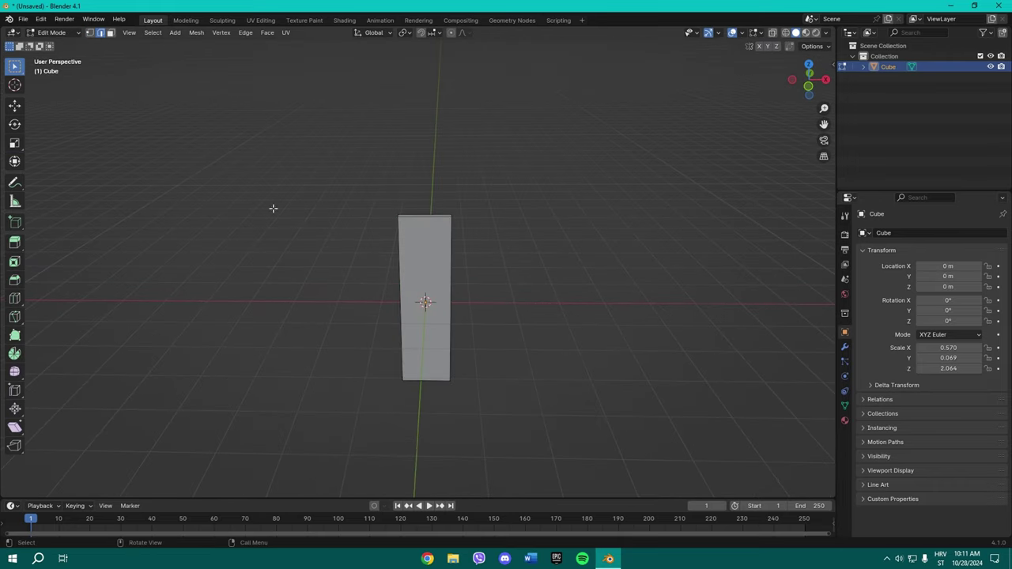
middle_click_drag(398, 267, 494, 217)
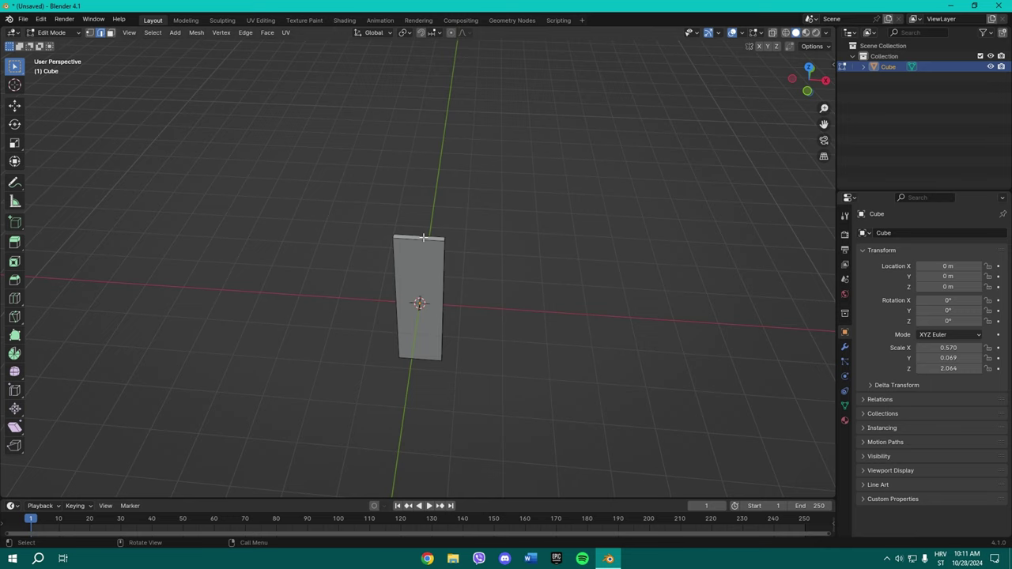
key("ctrl+r")
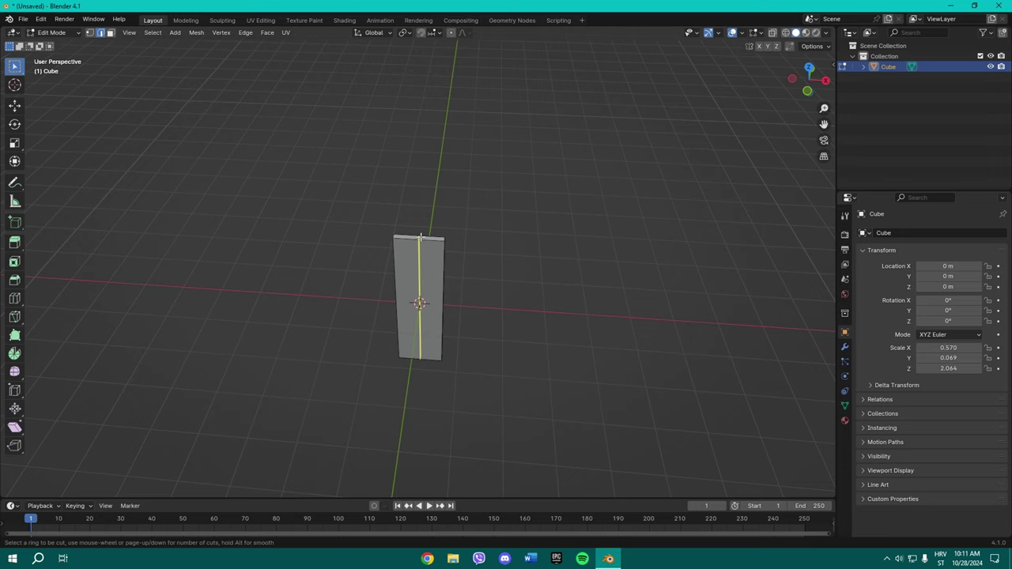
left_click(421, 237)
right_click(421, 237)
left_click(542, 174)
Raise the top middle edge along Z into a pointed peak.
scroll(286, 133, "up", 2)
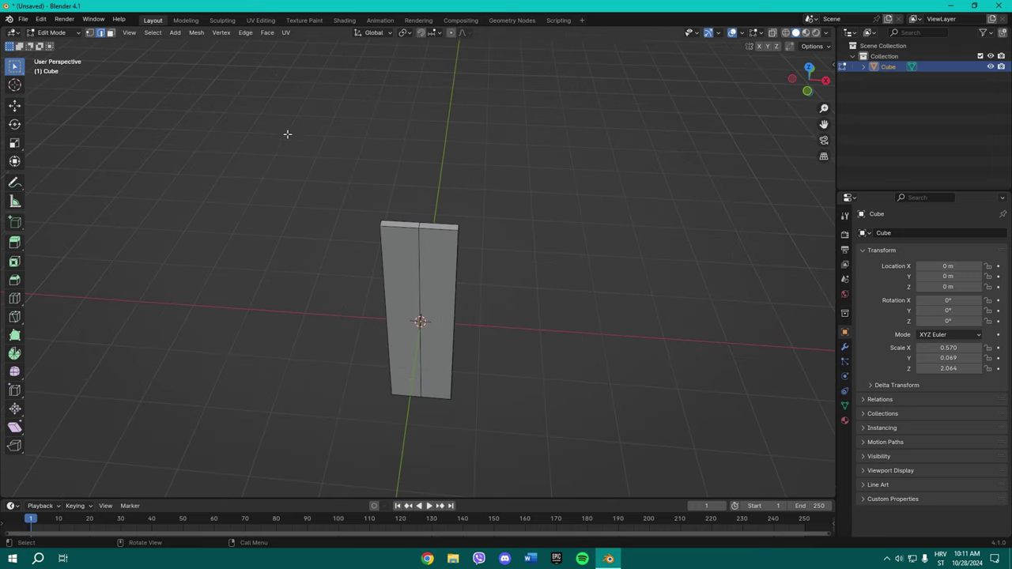
scroll(428, 224, "up", 2)
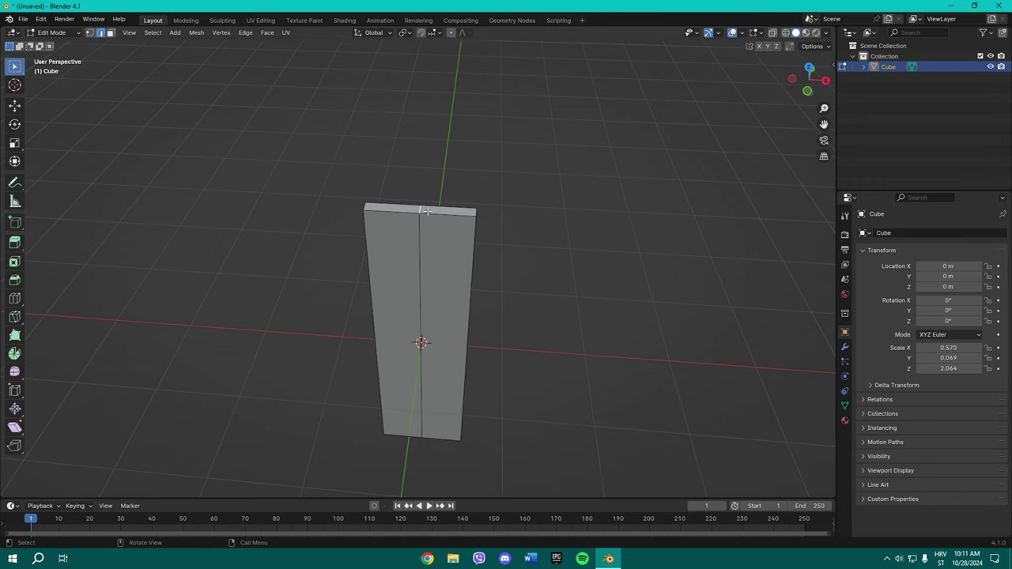
scroll(522, 253, "down", 2)
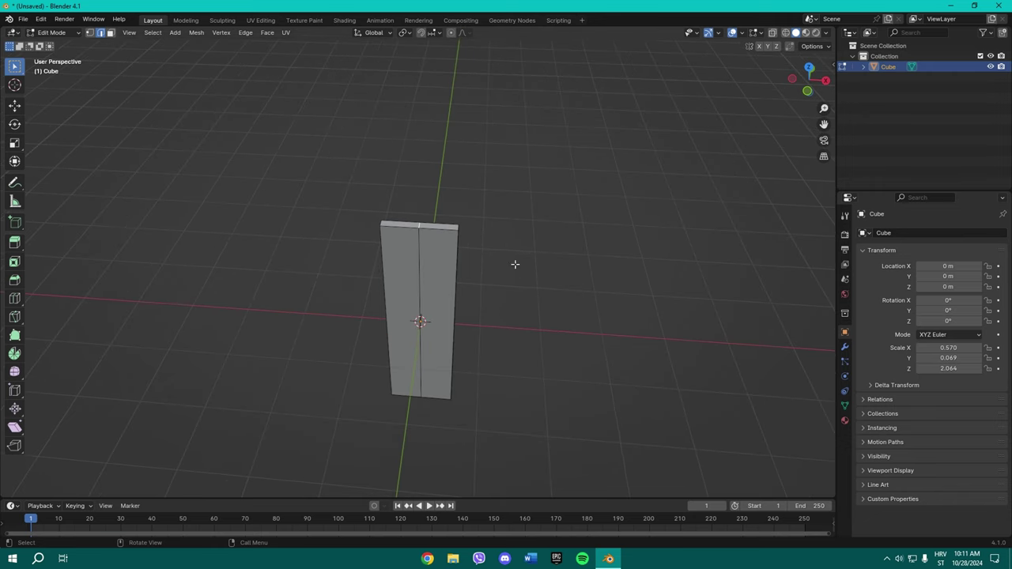
left_click(14, 106)
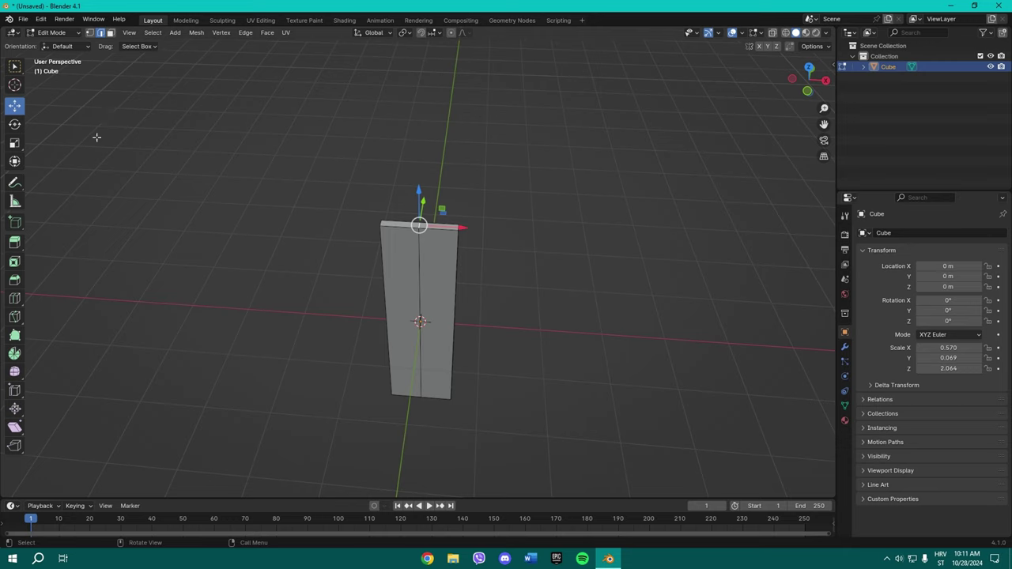
left_click_drag(419, 192, 420, 145)
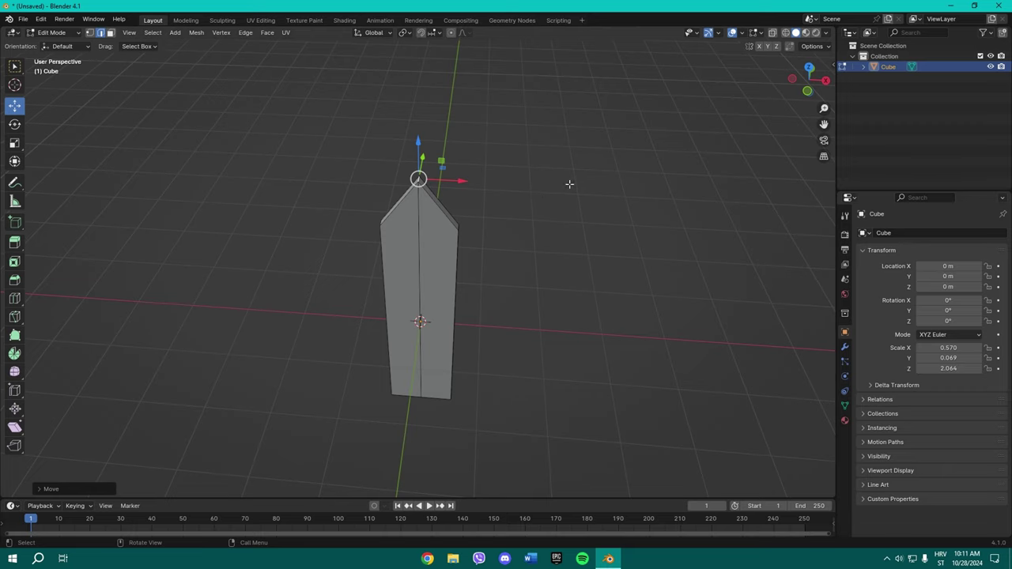
Return to Object Mode and select the picket.
key("Tab")
middle_click_drag(571, 188, 378, 239)
left_click(534, 214)
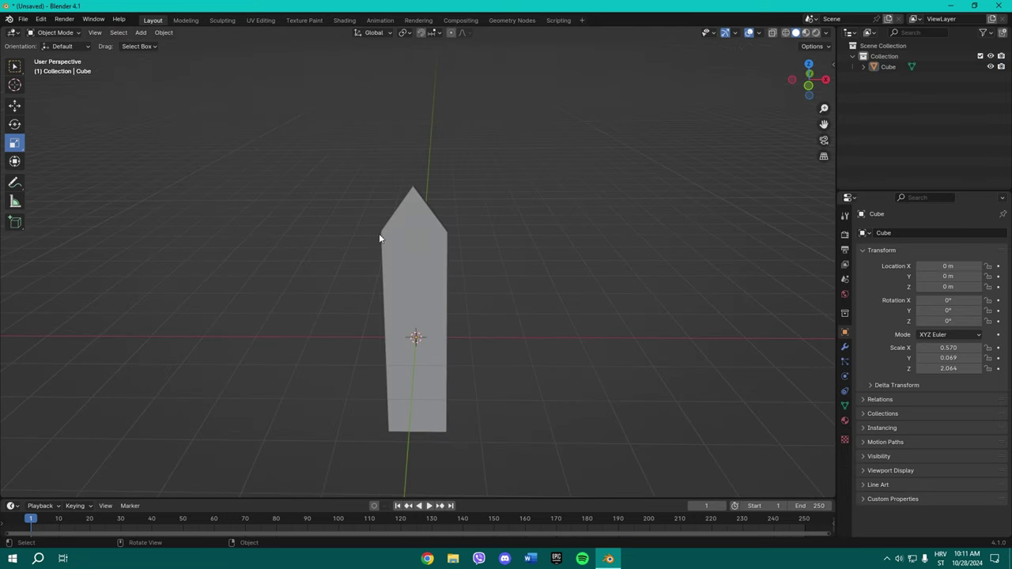
left_click(419, 251)
middle_click_drag(463, 264, 418, 251)
left_click(350, 255)
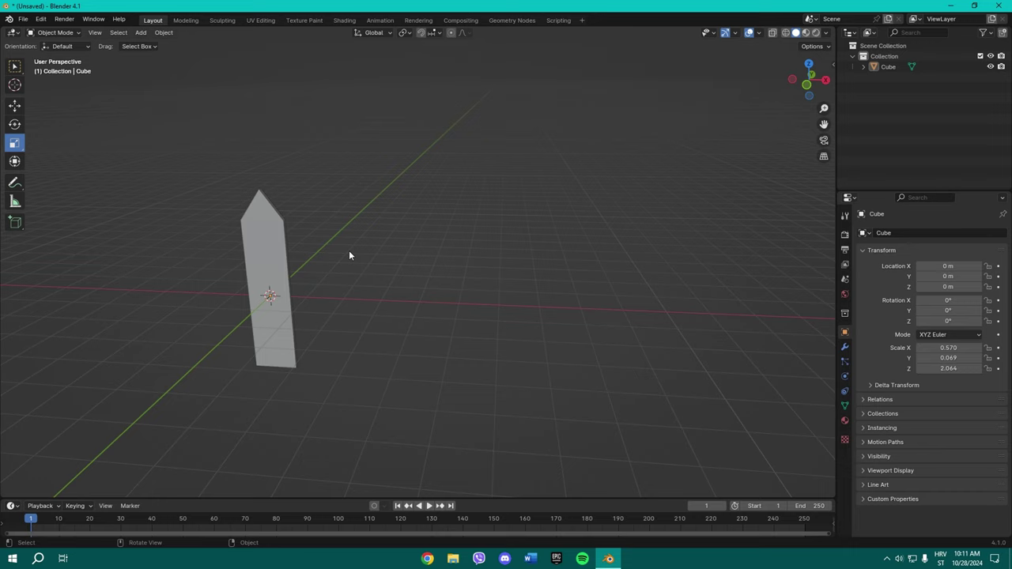
left_click(244, 230)
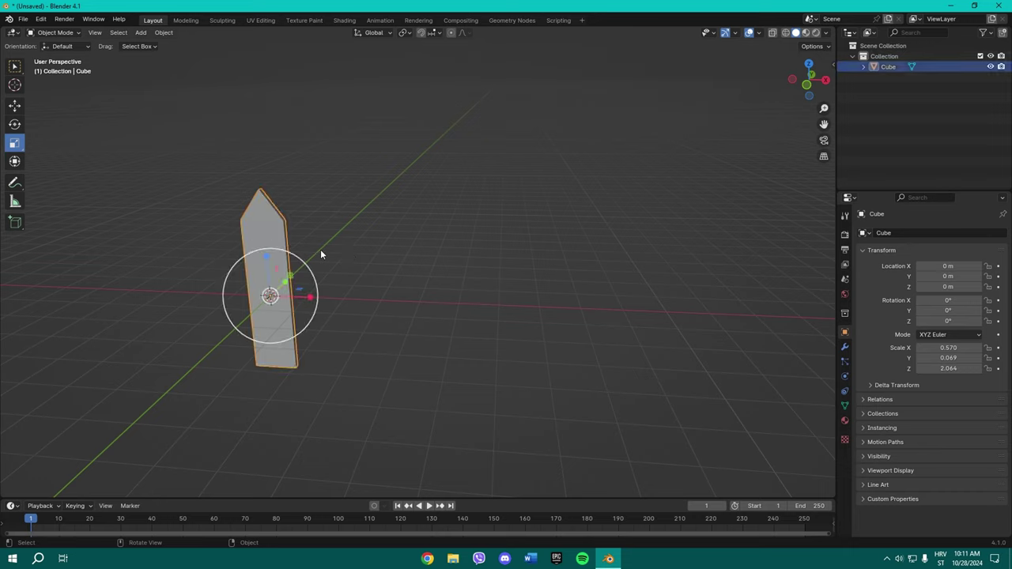
Add an Array modifier with Count 6 and Relative Offset Factor X 1.300.
left_click(844, 347)
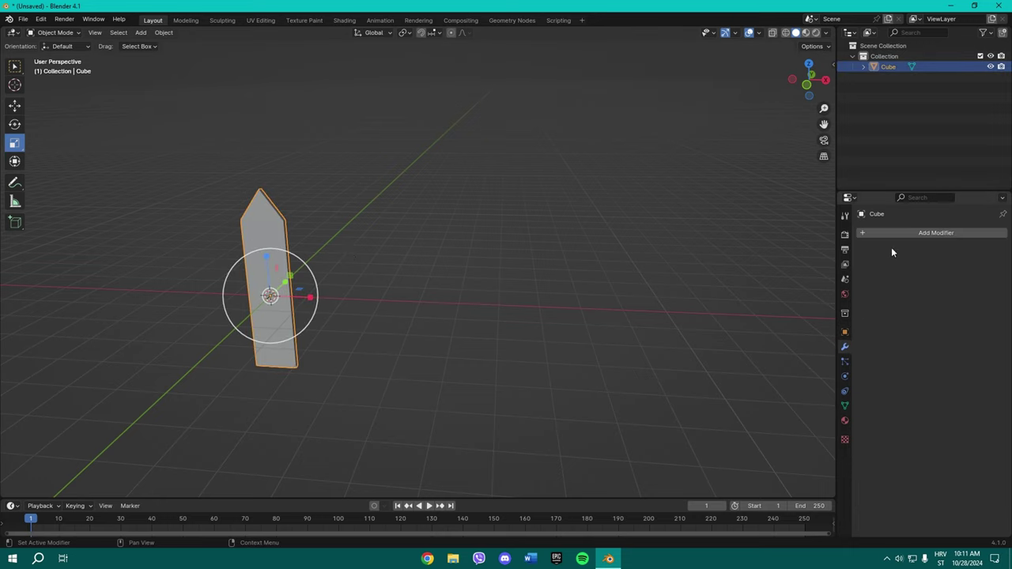
left_click(892, 237)
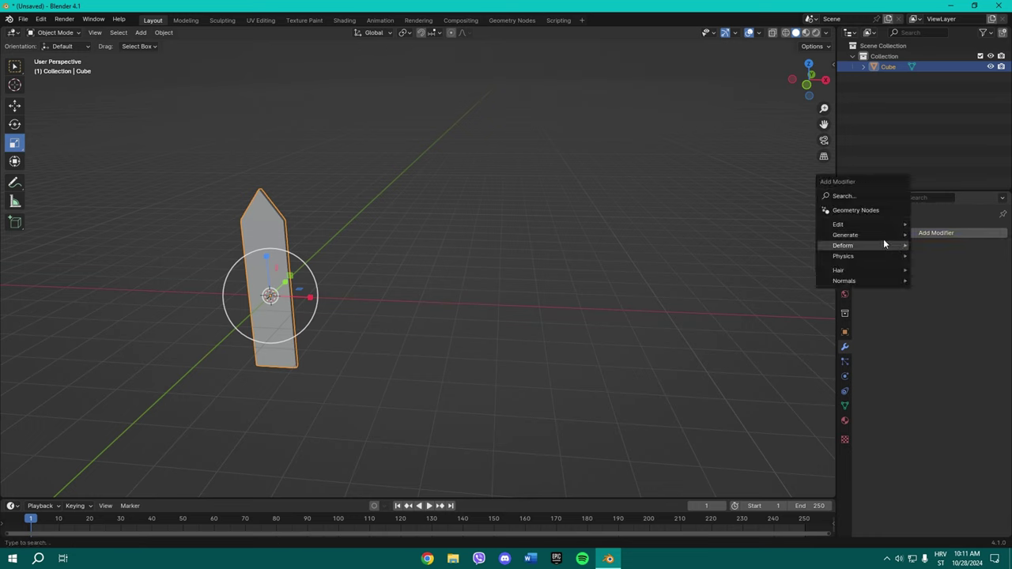
mouse_move(877, 239)
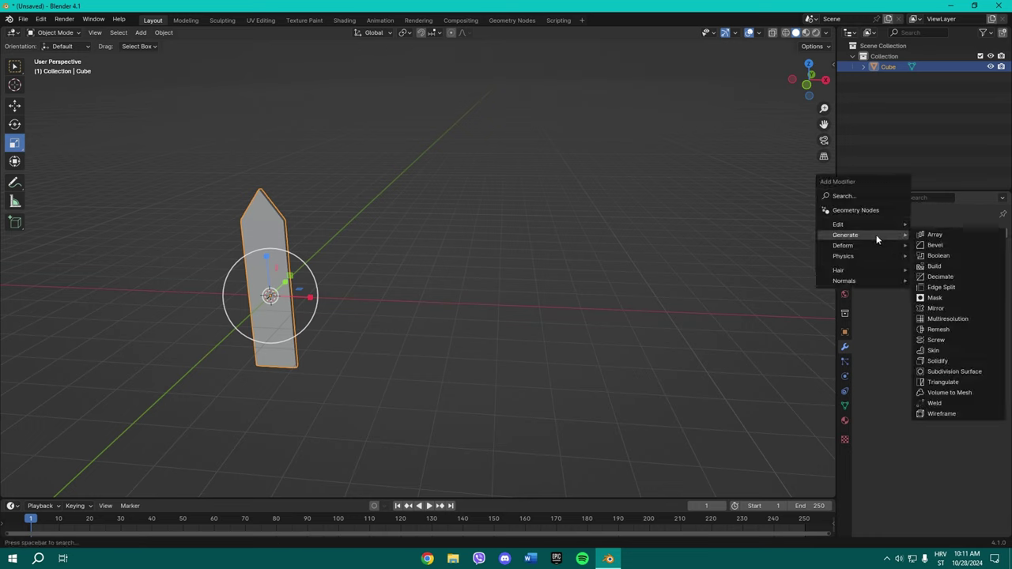
left_click(931, 235)
left_click(947, 303)
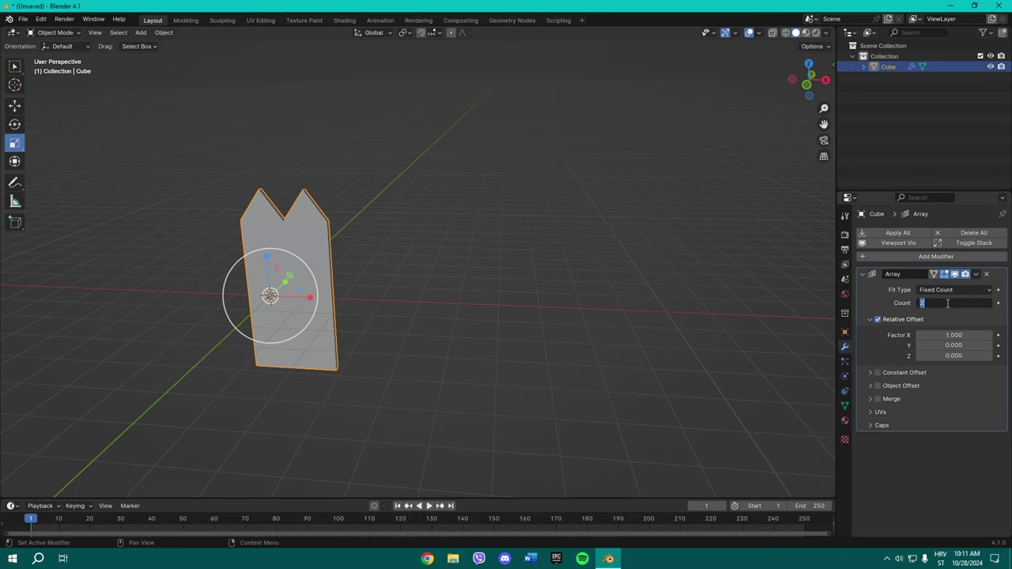
key("Return")
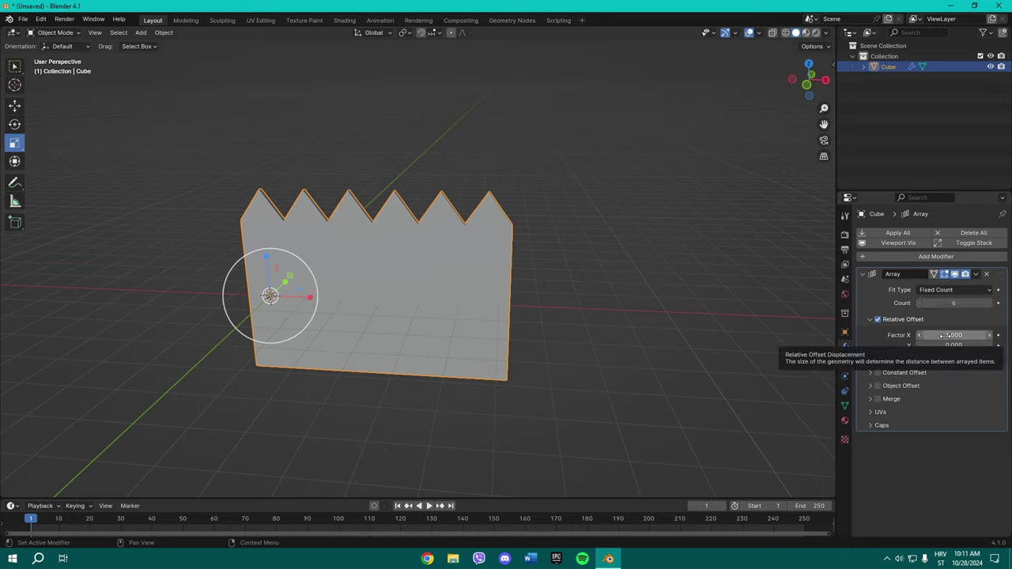
left_click(944, 335)
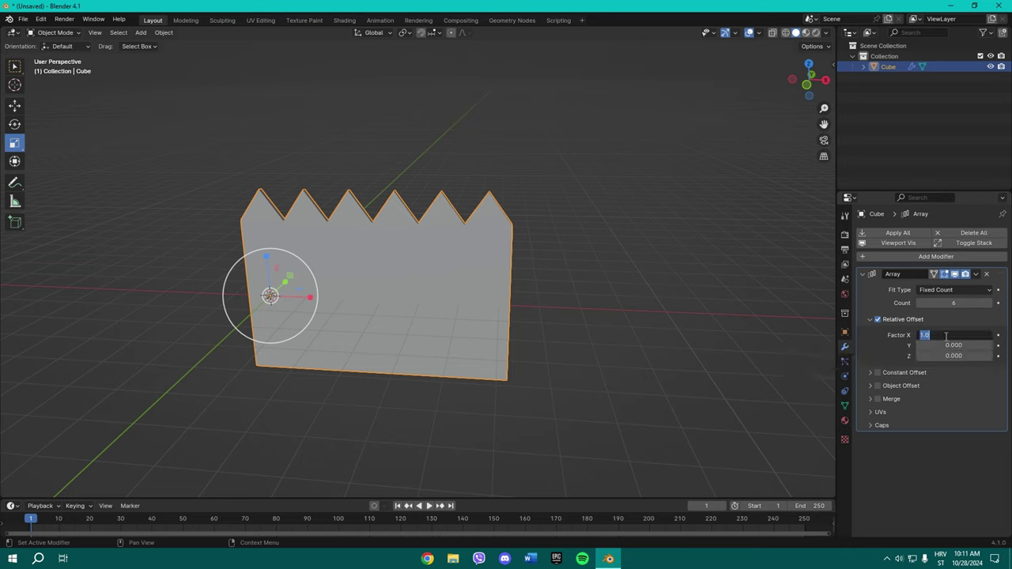
type("1.2")
key("Return")
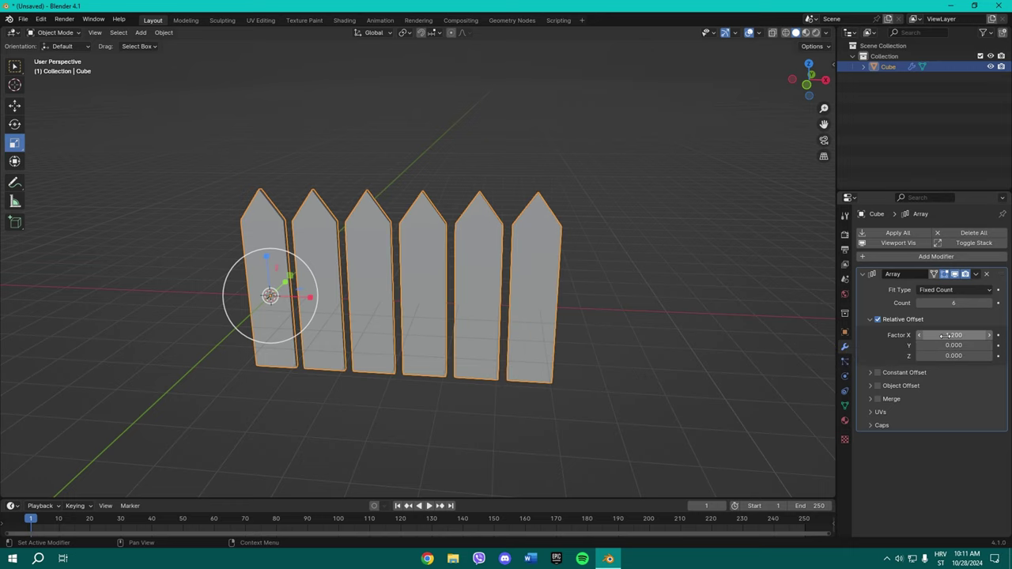
left_click_drag(953, 335, 980, 335)
Apply the Array modifier so the six pickets become one mesh.
left_click(678, 325)
middle_click_drag(672, 271, 623, 279, "shift")
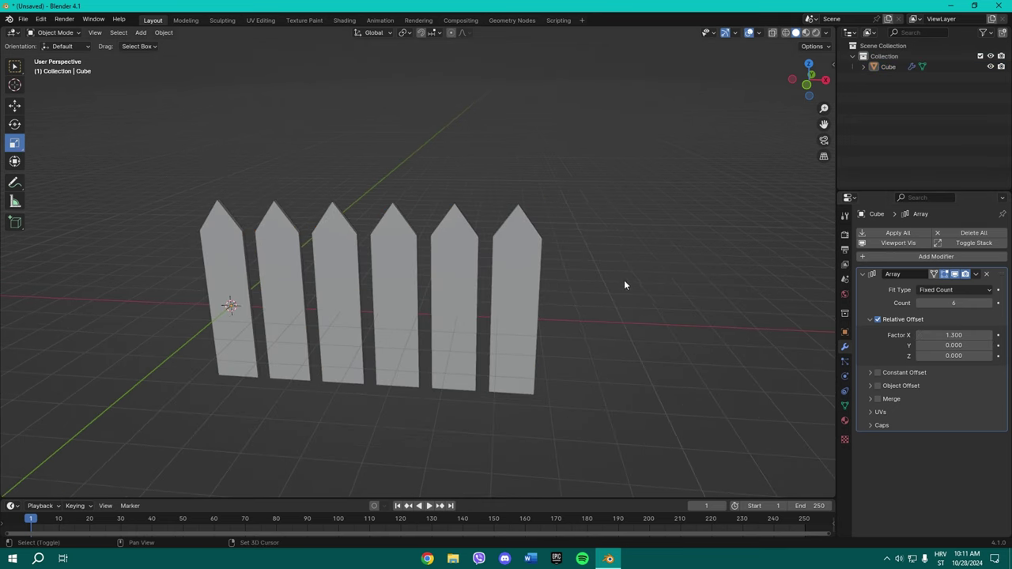
left_click_drag(247, 199, 513, 316)
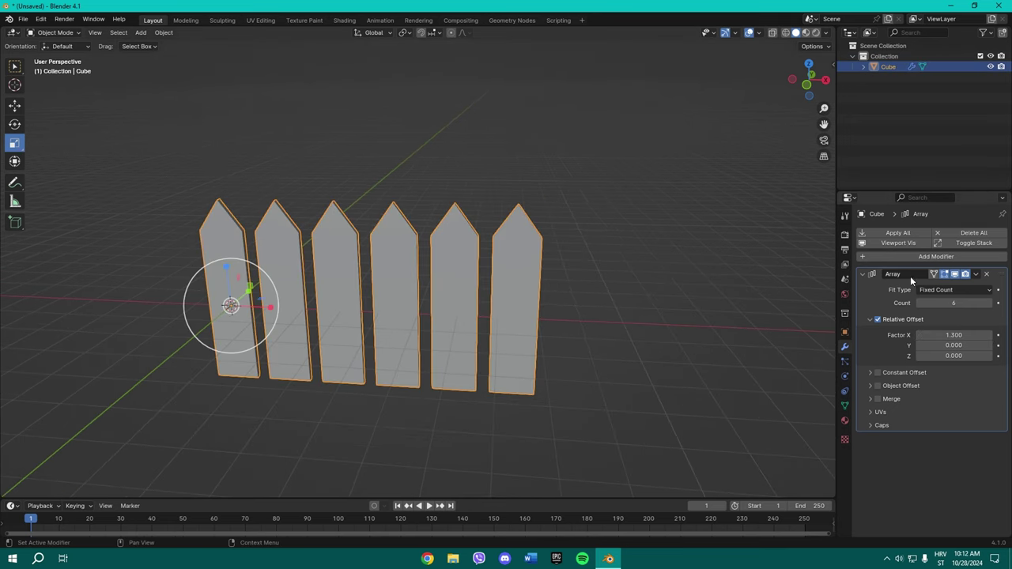
left_click(906, 233)
left_click(675, 226)
middle_click_drag(675, 226, 559, 241)
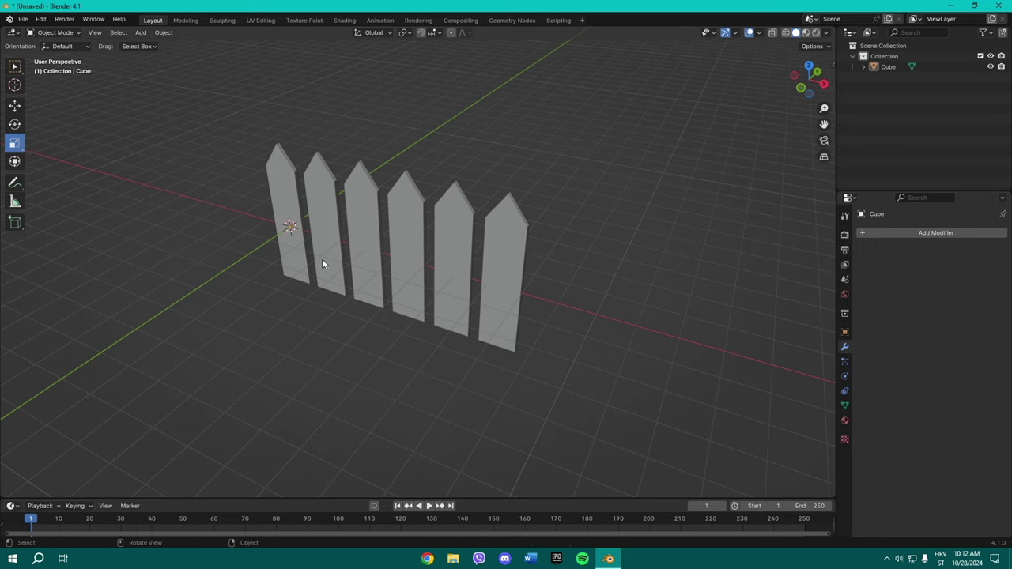
Add a second cube, stretch it along X and thin it along Y.
left_click(141, 33)
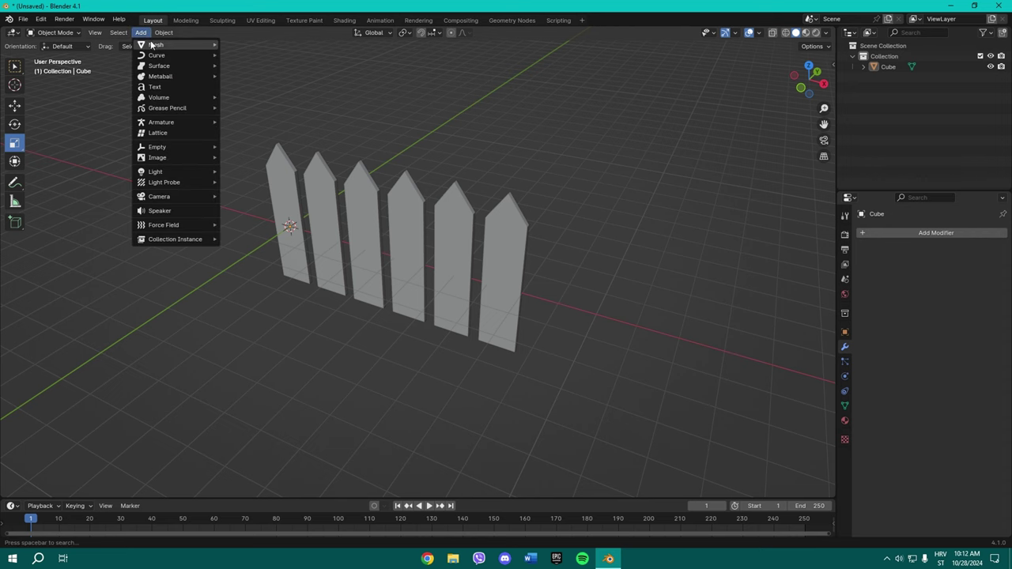
mouse_move(156, 44)
left_click(242, 55)
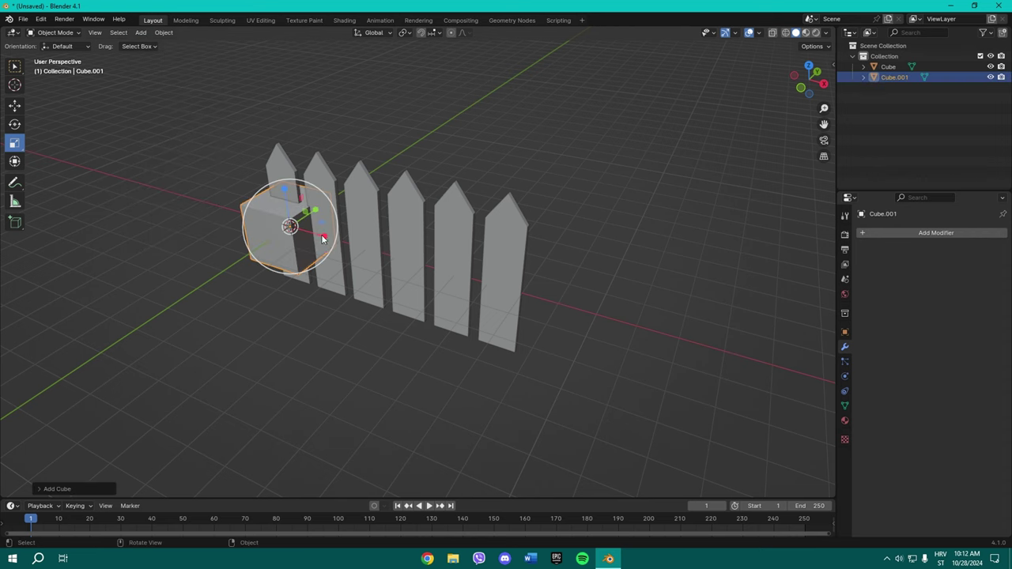
left_click_drag(323, 238, 404, 279)
key("s")
key("y")
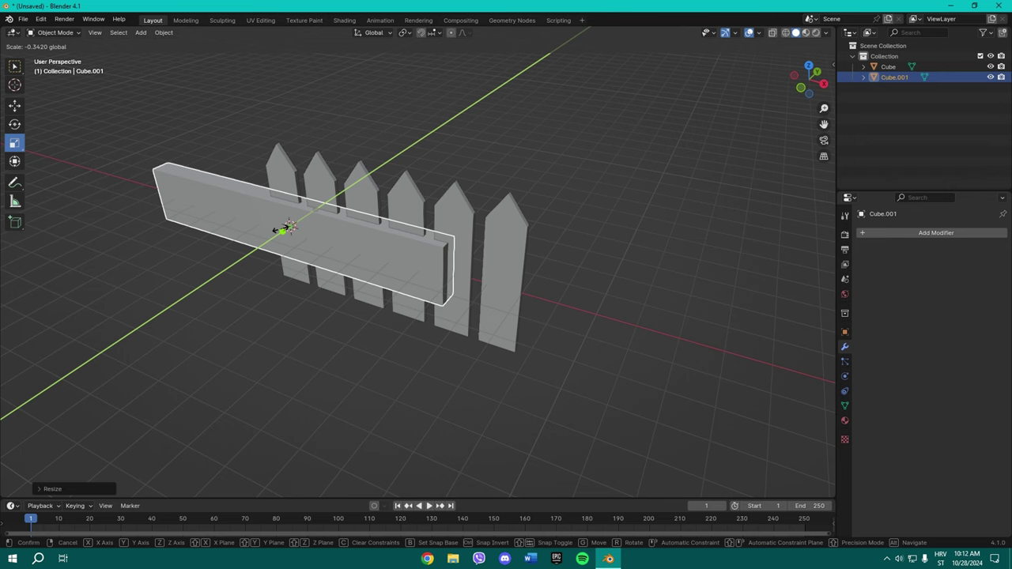
left_click(298, 219)
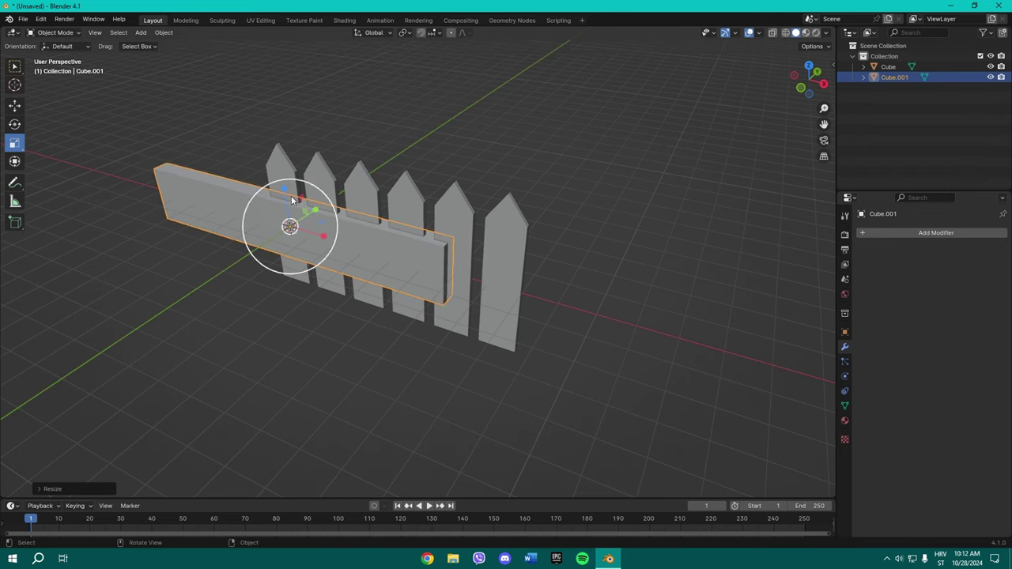
Scale the beam's depth down further along Y.
key("s")
key("z")
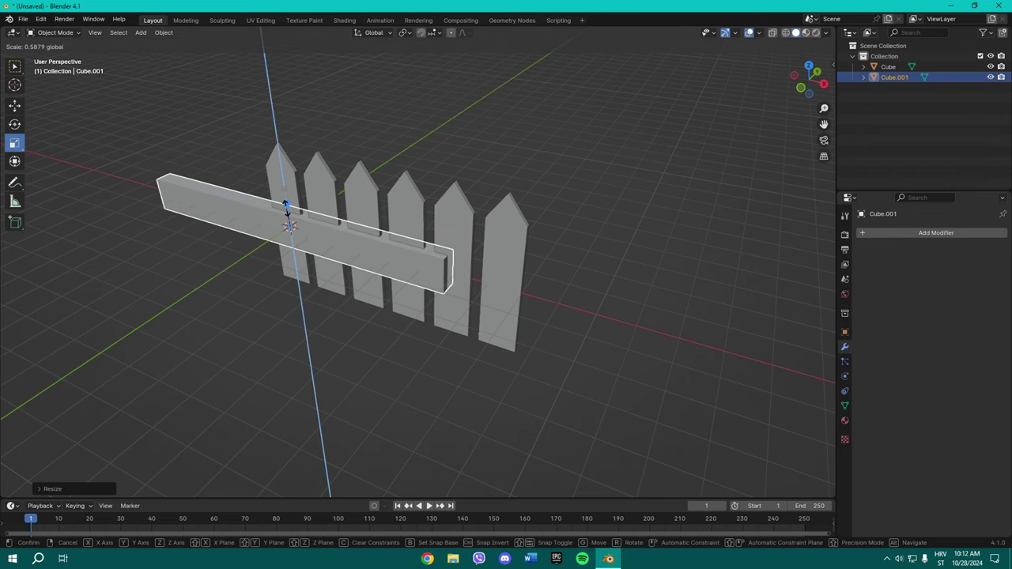
key("Escape")
key("s")
key("y")
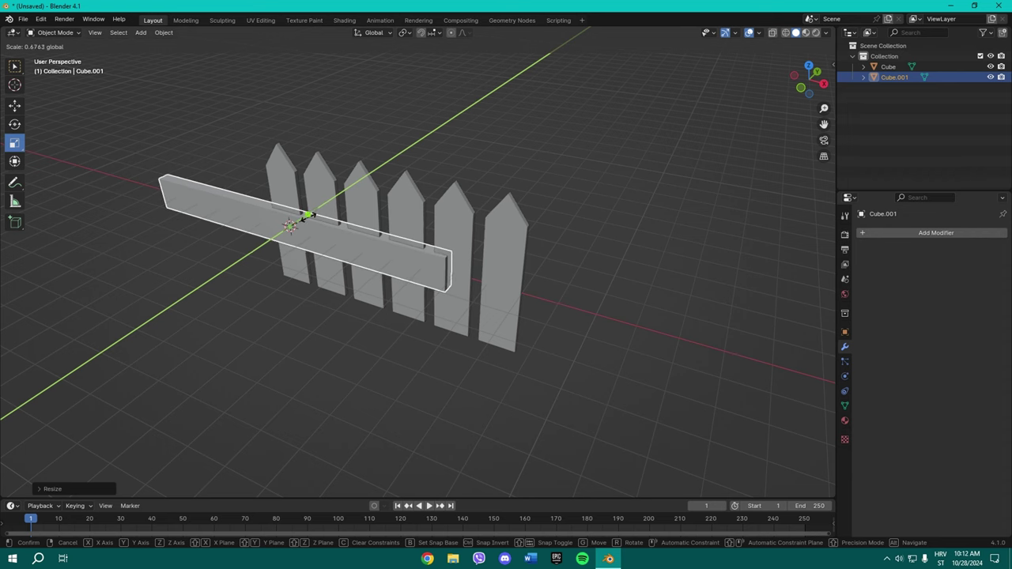
left_click(314, 210)
In front view, centre the beam along X and scale it to span the fence's width.
key("KP_1")
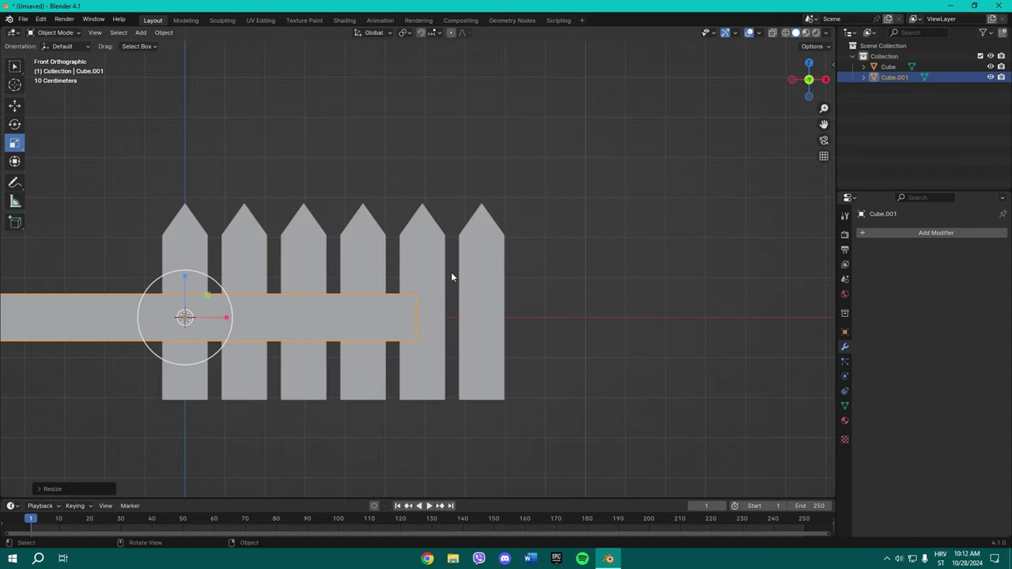
key("g")
key("x")
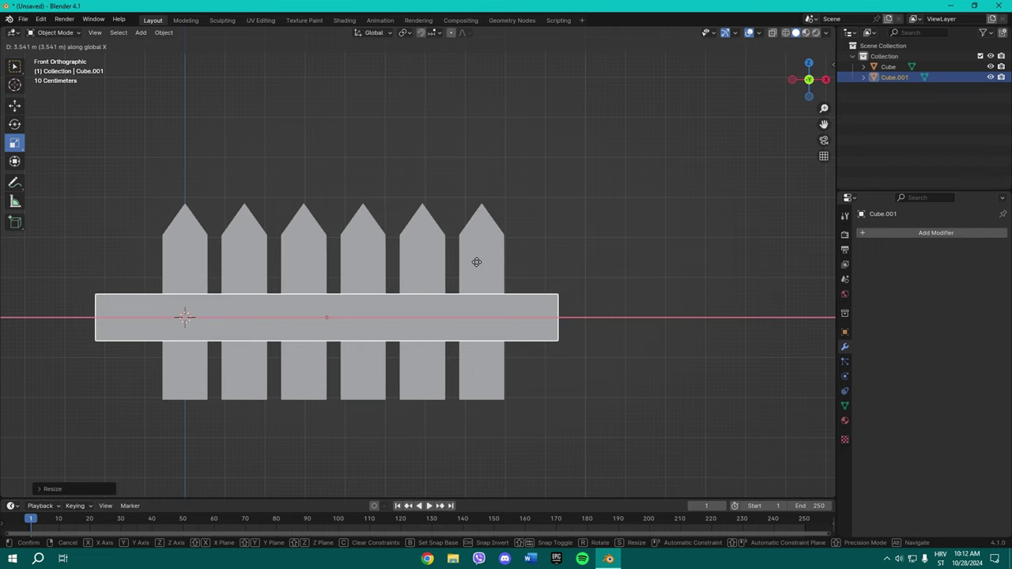
left_click(470, 258)
key("s")
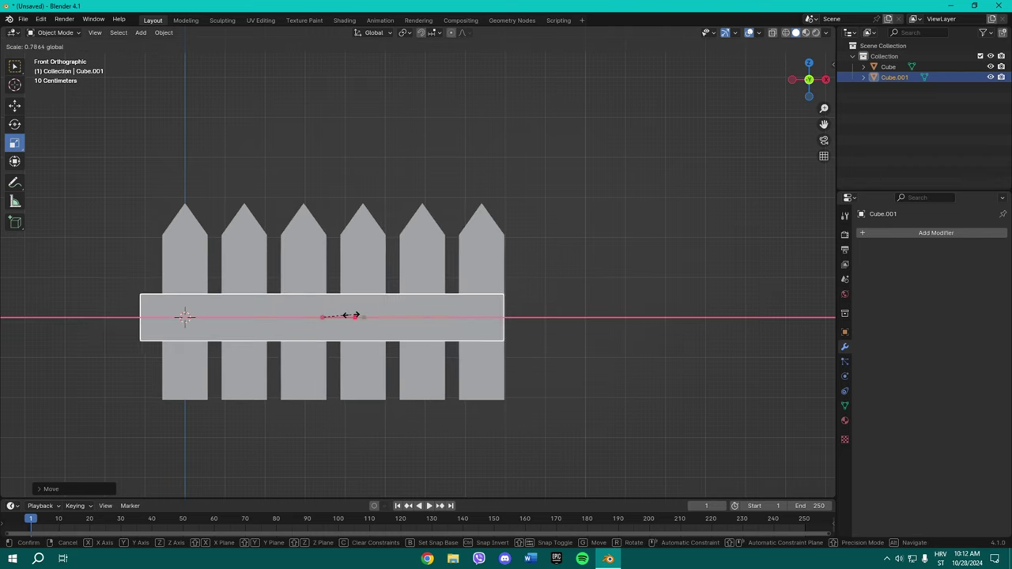
left_click(354, 319)
key("g")
key("x")
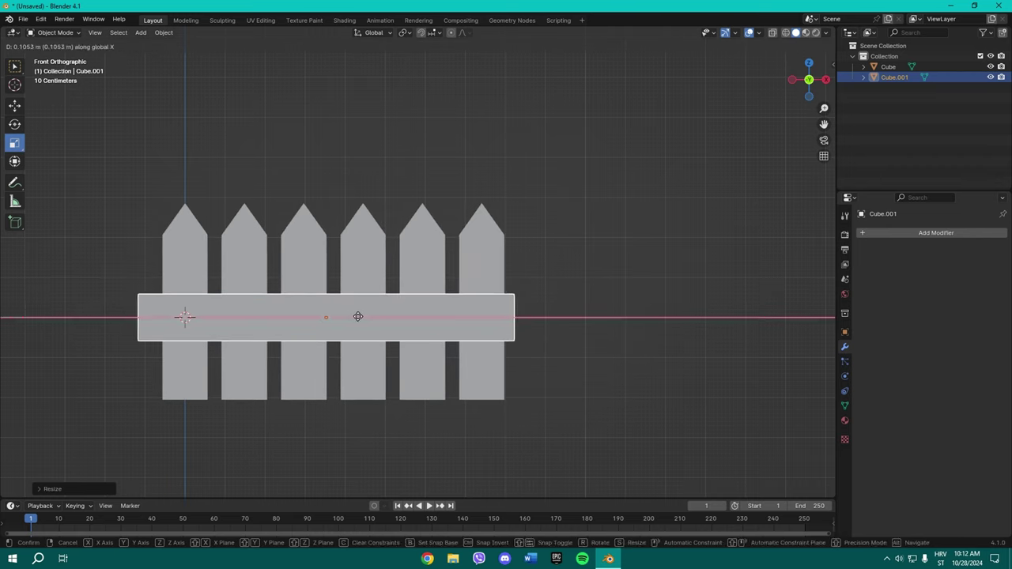
left_click(362, 317)
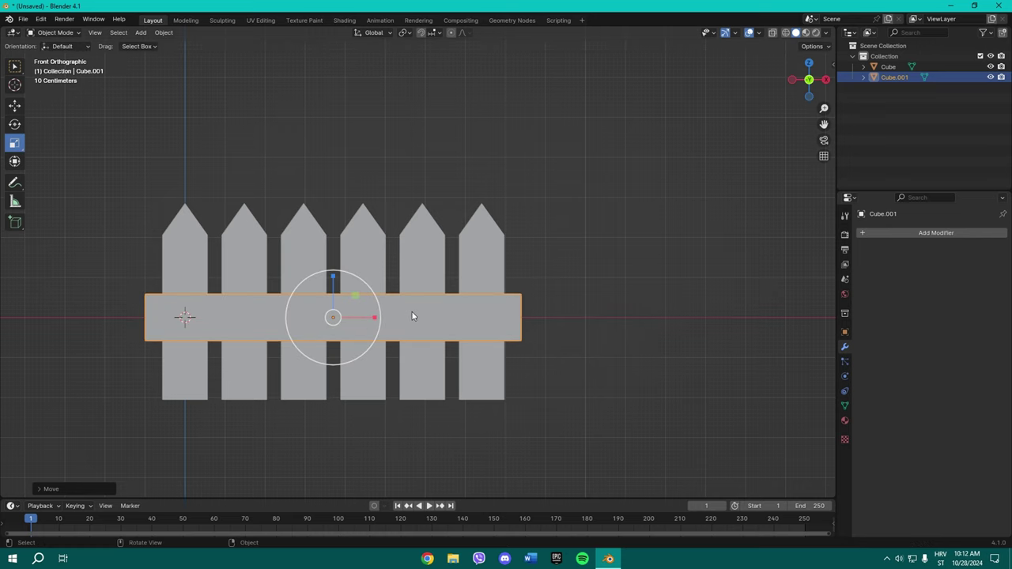
Raise the crossbar onto the pickets' upper half and reduce its height.
key("g")
key("z")
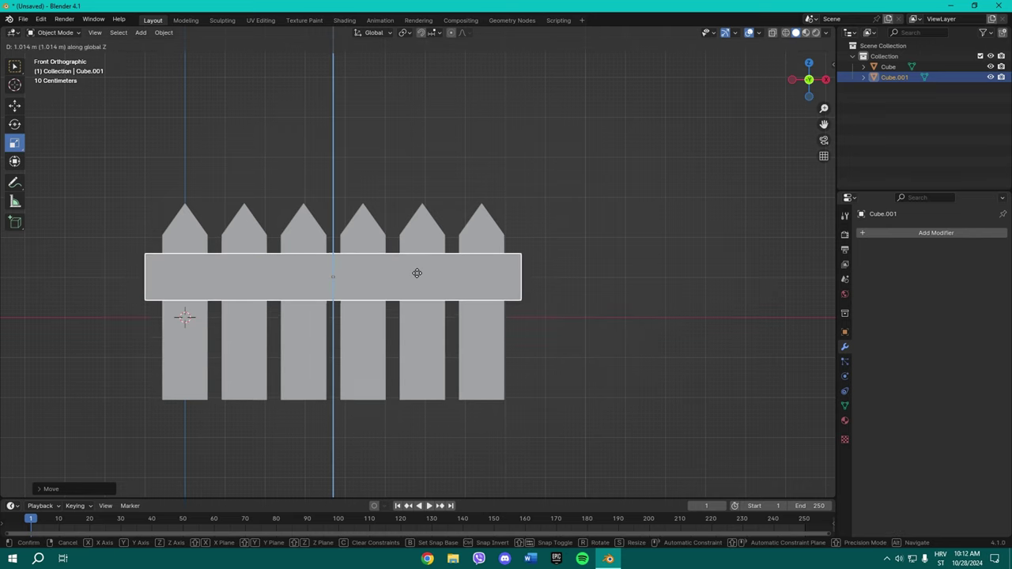
left_click(416, 272)
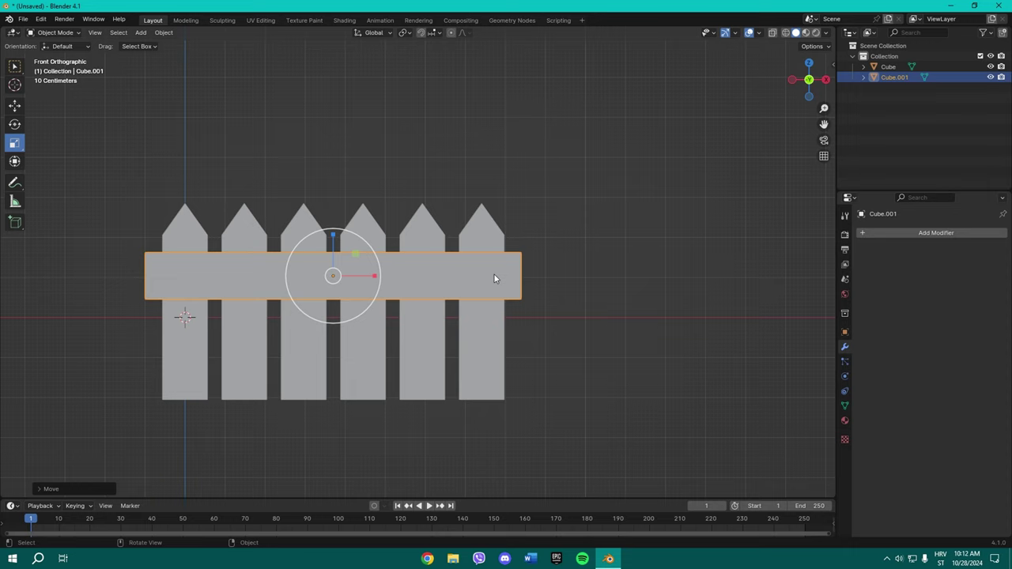
middle_click_drag(495, 276, 352, 234)
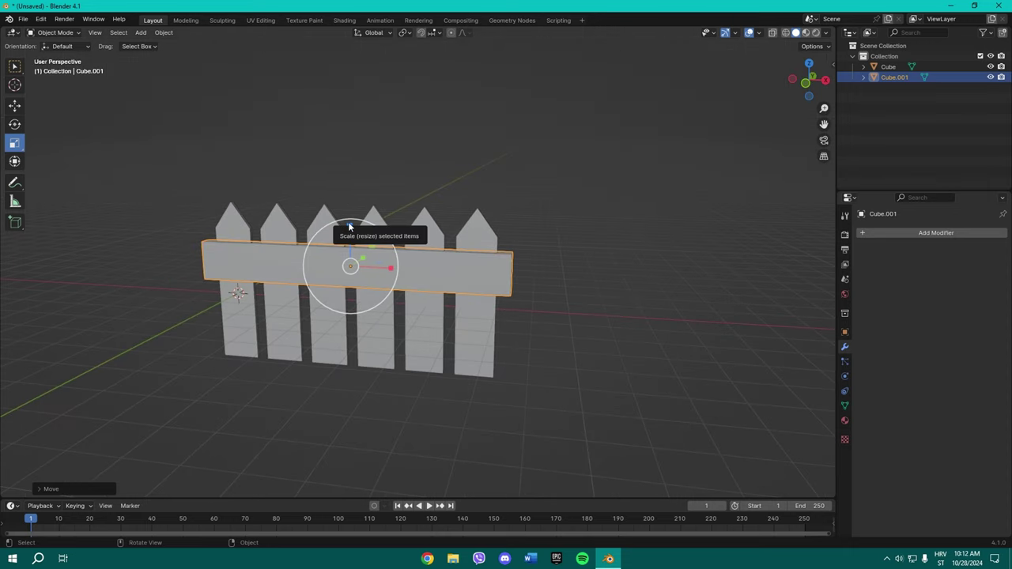
left_click_drag(350, 227, 375, 245)
key("g")
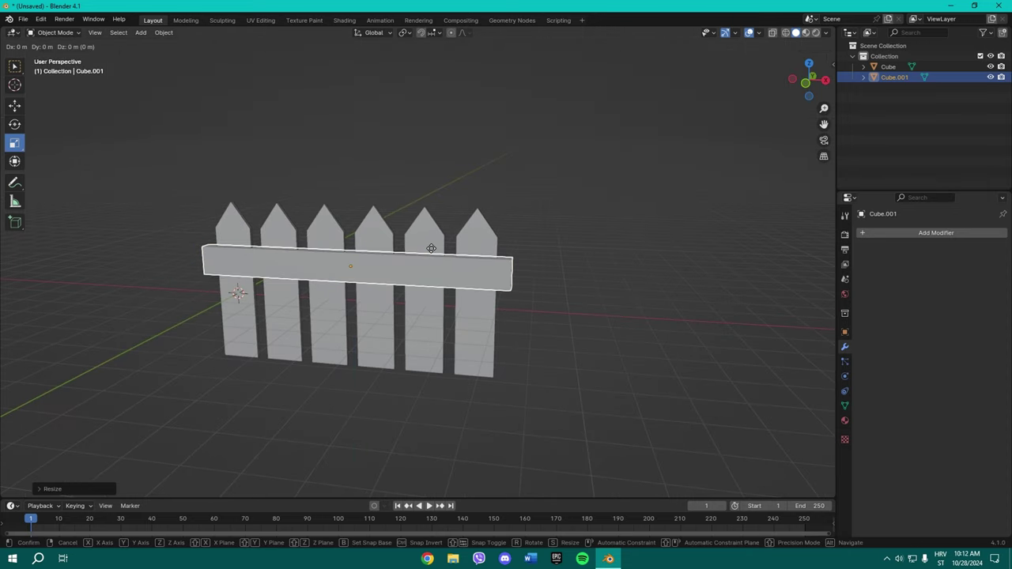
key("z")
left_click(474, 272)
middle_click_drag(474, 273, 507, 219)
left_click(598, 247)
middle_click_drag(598, 248, 529, 226)
left_click(525, 217)
middle_click_drag(598, 249, 711, 261)
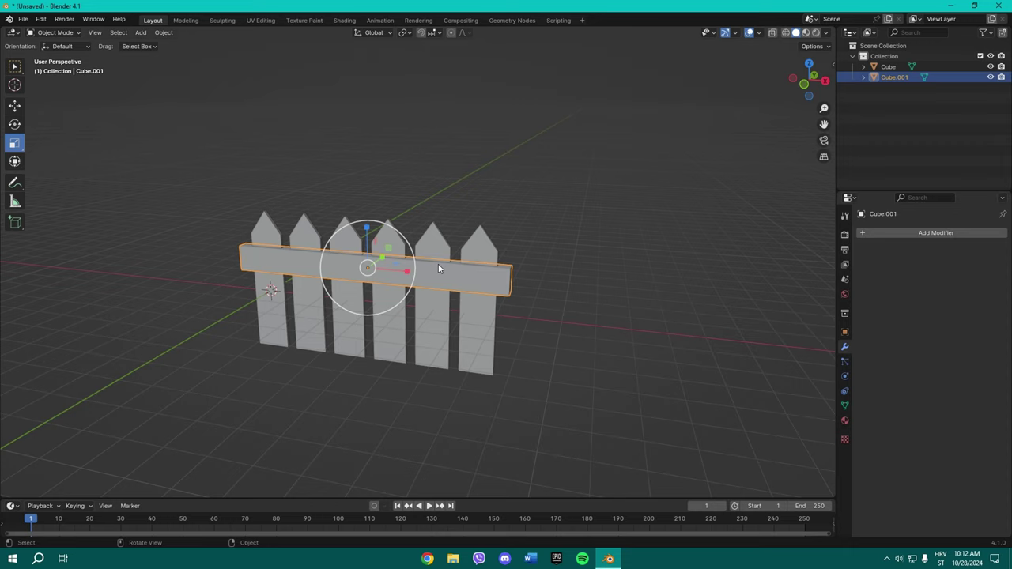
Add an Array modifier to the crossbar with Relative Offset X 0 and Z -2.5.
left_click(954, 234)
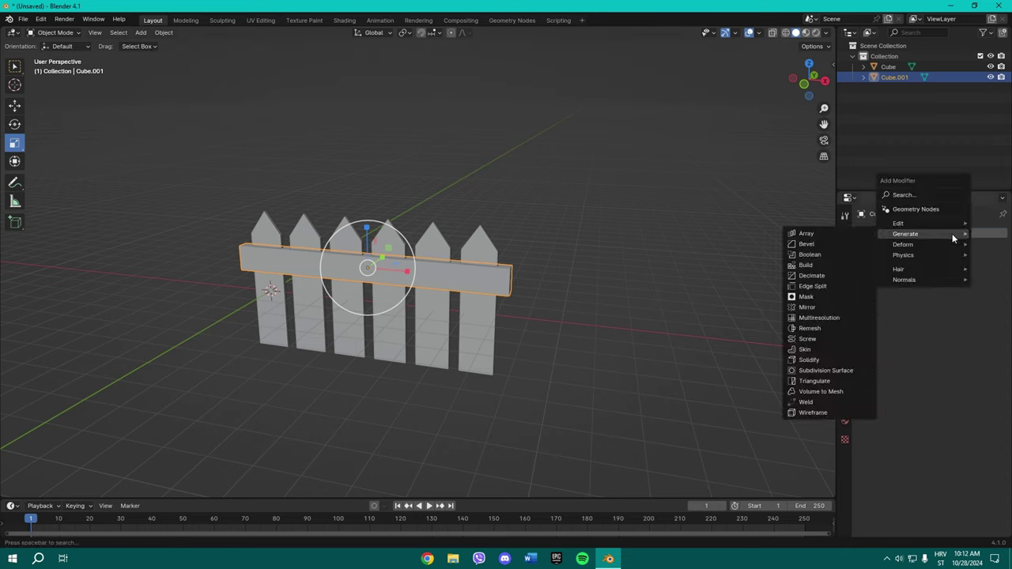
left_click(846, 234)
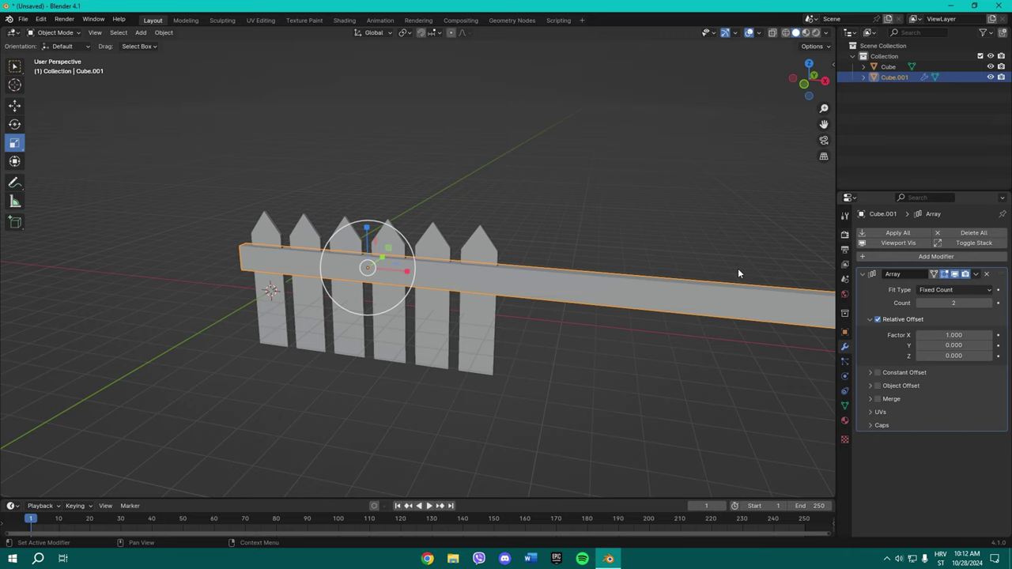
left_click(940, 335)
type("0")
key("Return")
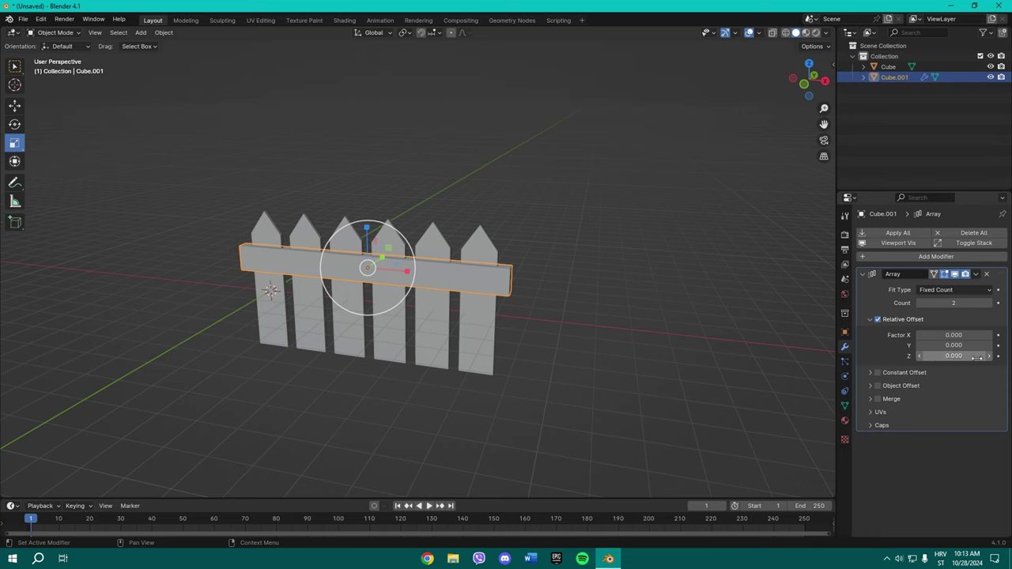
left_click(954, 357)
type("-")
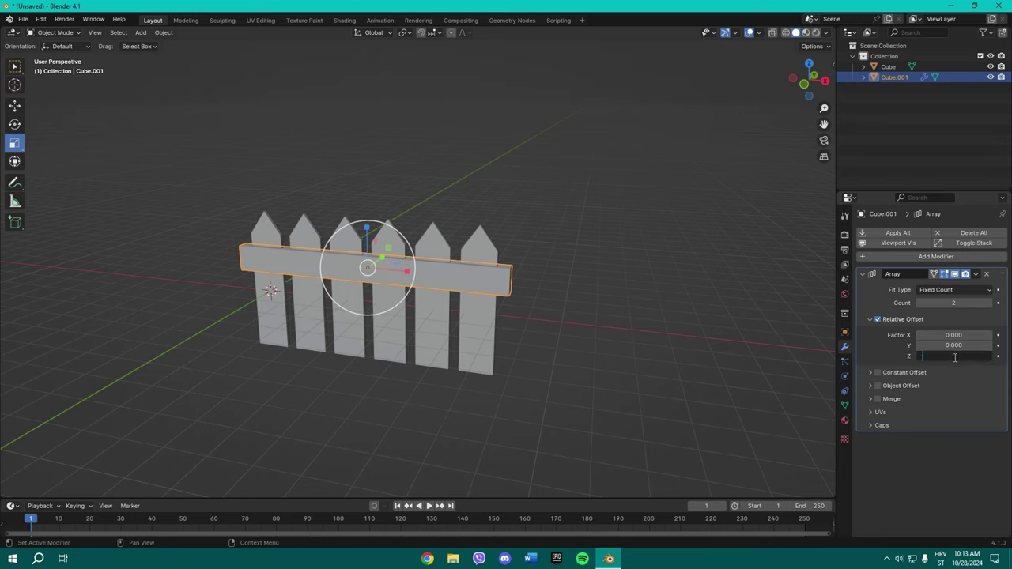
type("2.5")
key("Return")
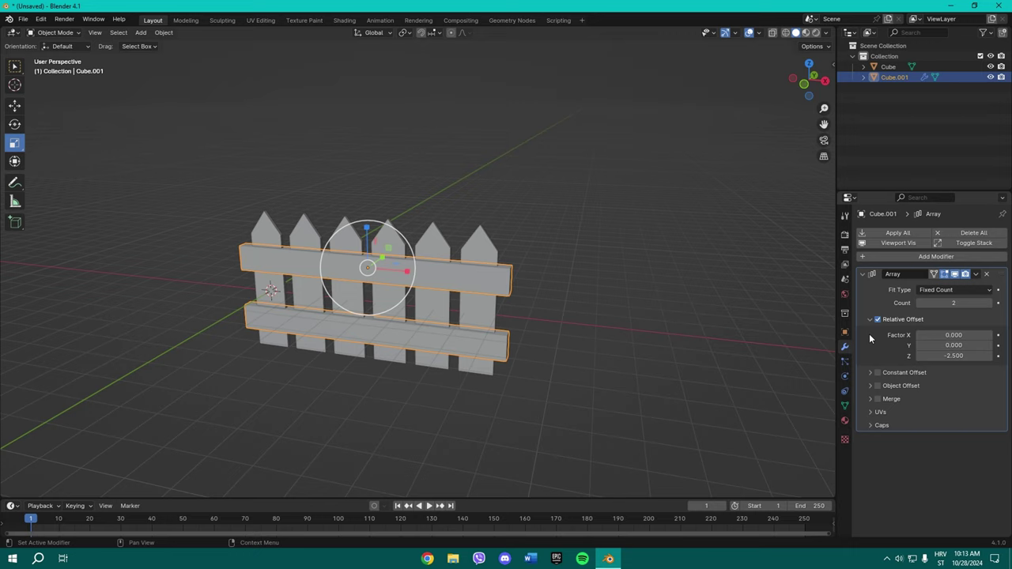
Apply the crossbar's Array modifier to bake in the lower rail.
left_click(604, 335)
middle_click_drag(604, 336, 488, 324)
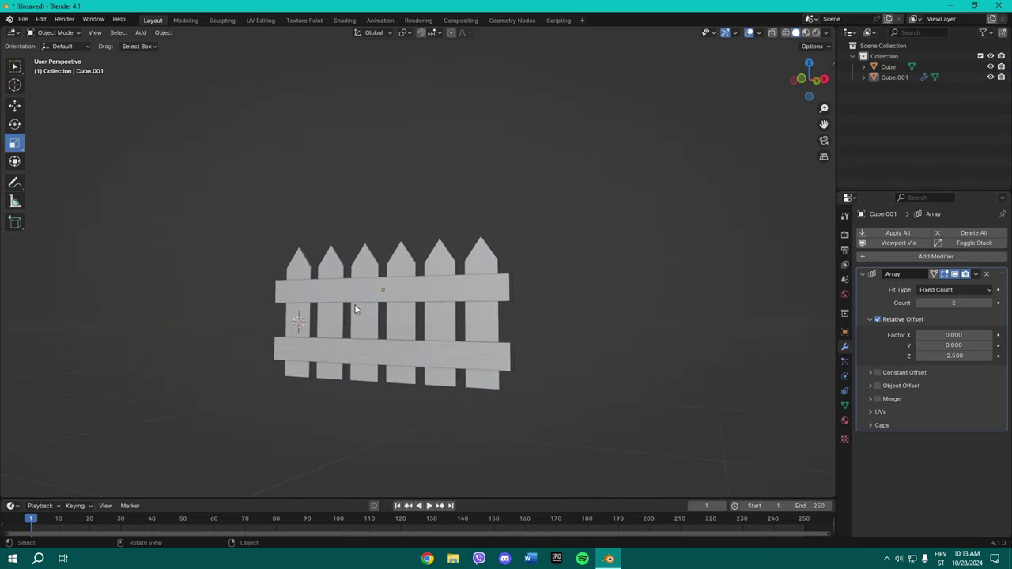
left_click(482, 279)
left_click(893, 234)
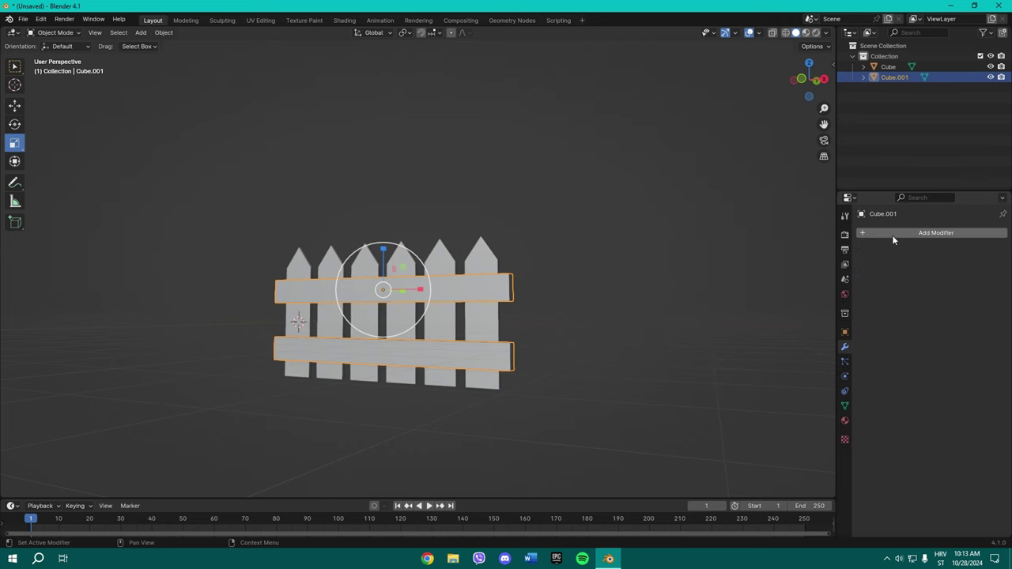
left_click(587, 309)
middle_click_drag(581, 322, 473, 266)
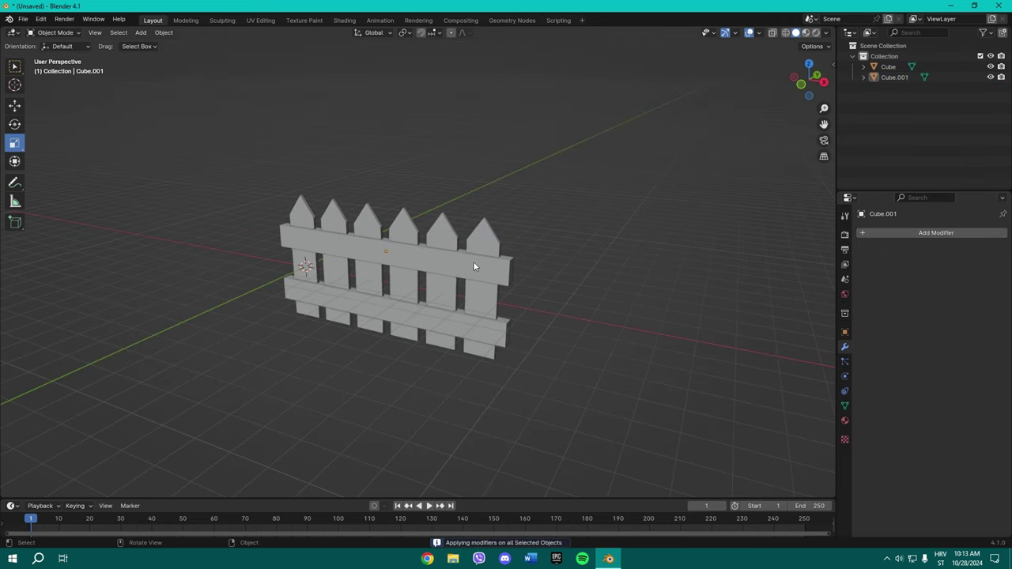
left_click(474, 267)
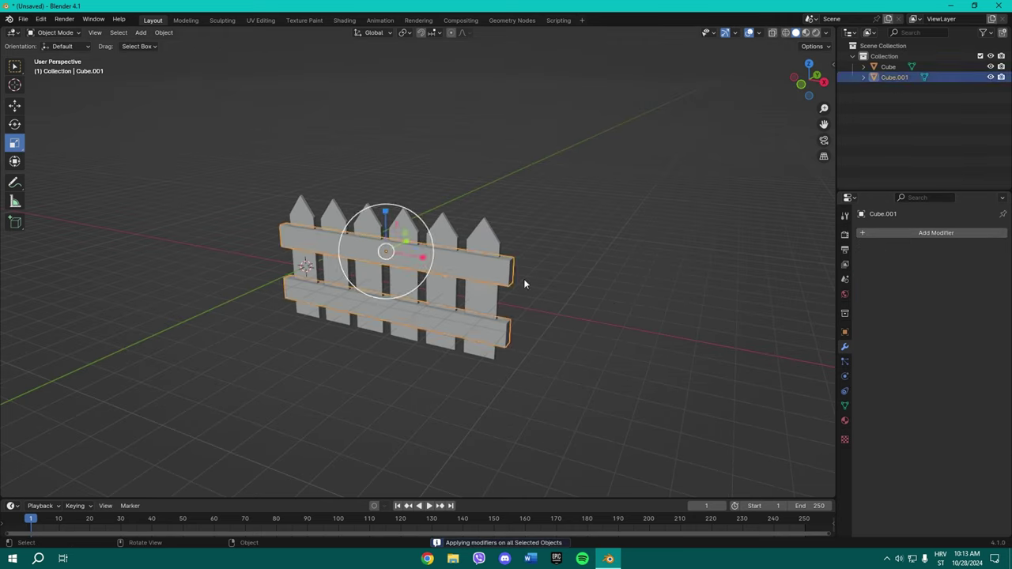
Create a new material for the pickets with an Image Texture driving Base Color.
left_click(483, 236)
left_click(935, 233)
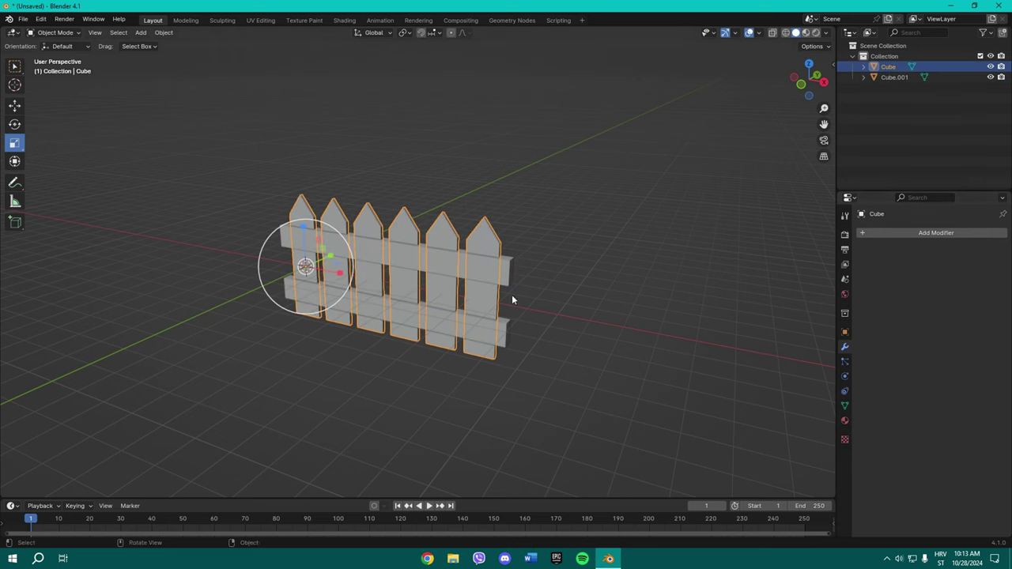
left_click(844, 420)
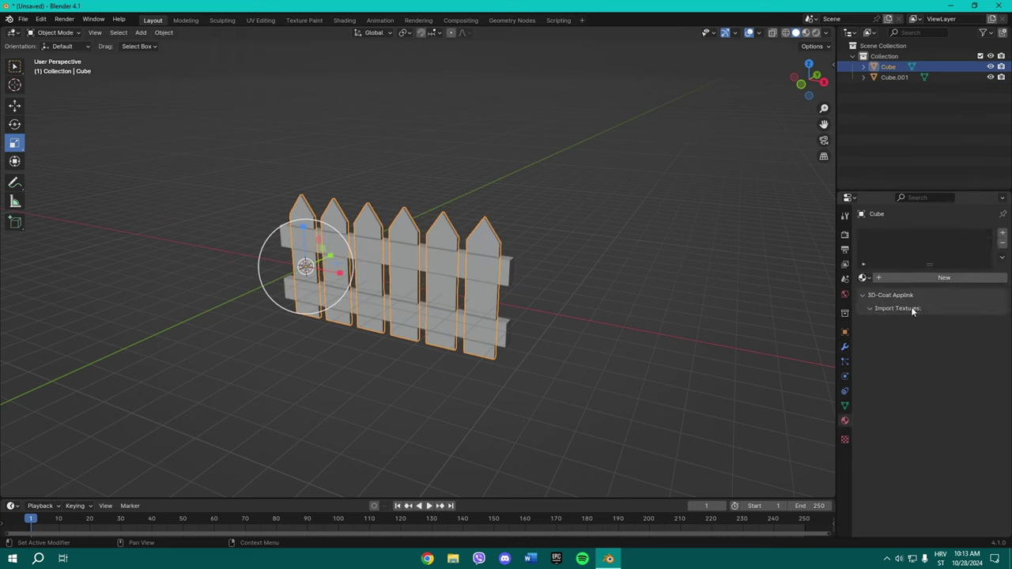
left_click(927, 276)
left_click(920, 363)
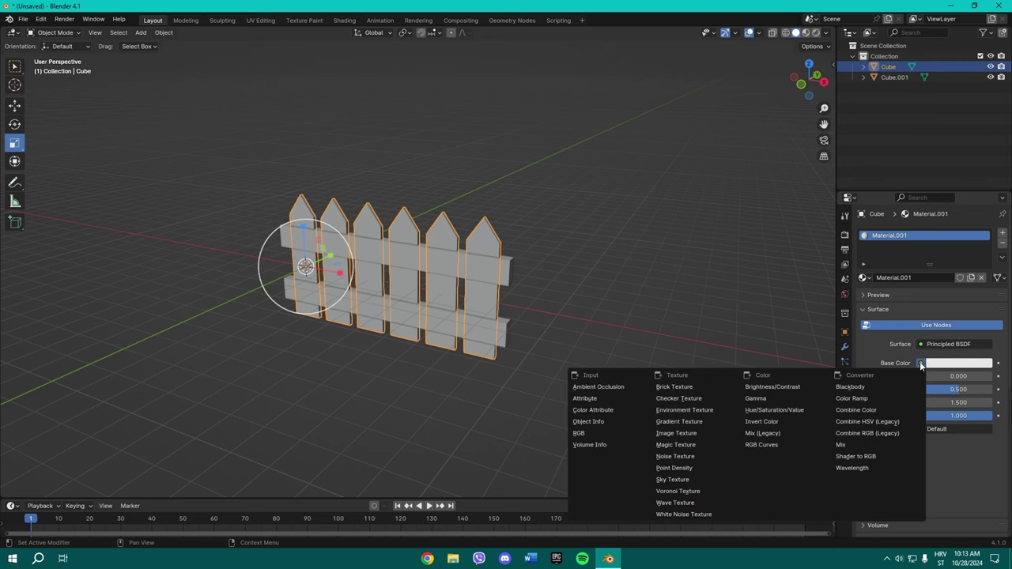
left_click(690, 432)
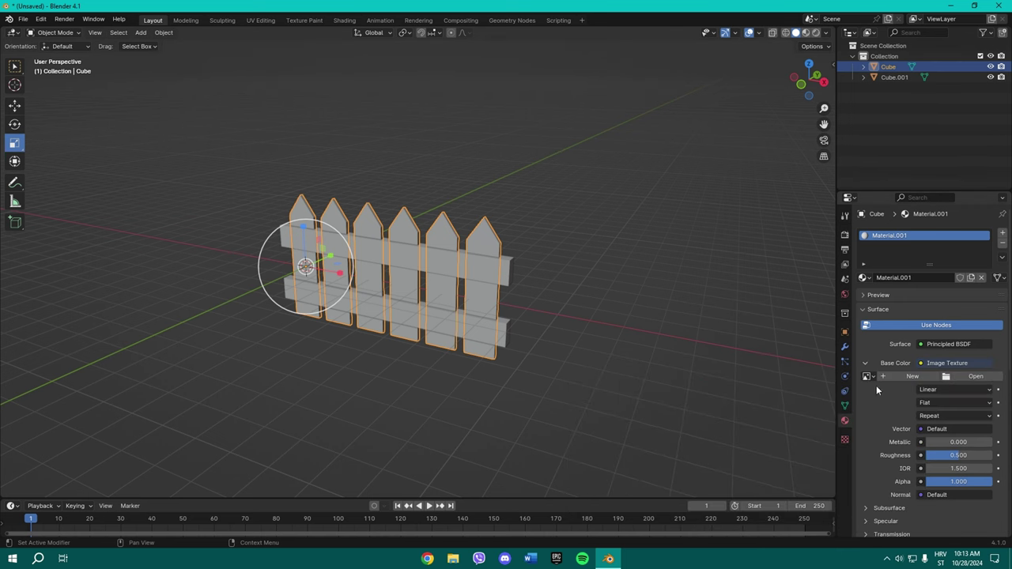
Load wood_fence.jpg from Desktop\Blender as the texture and switch to Material Preview.
left_click(974, 377)
left_click(262, 214)
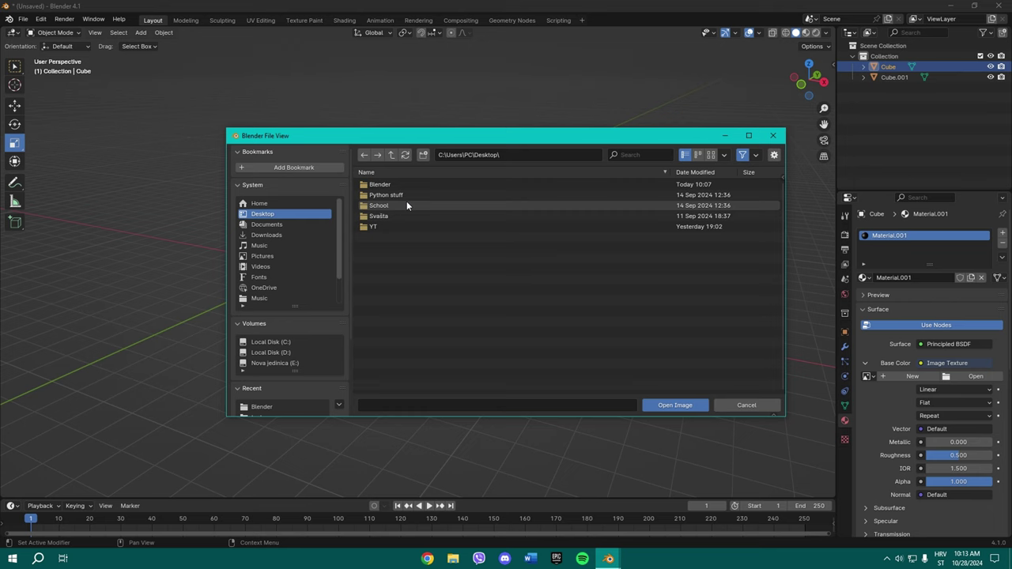
double_click(380, 184)
left_click(632, 156)
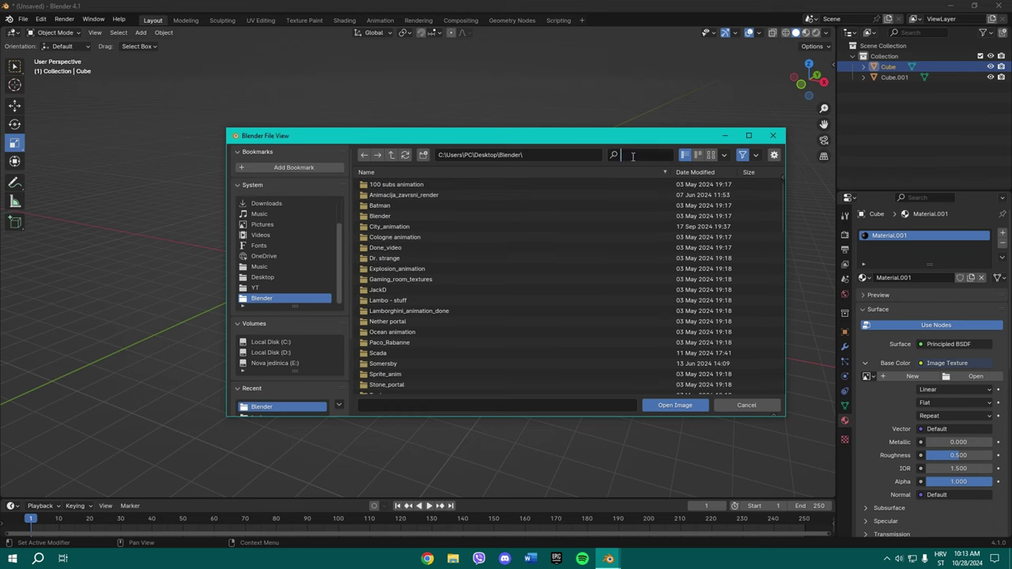
type("wood")
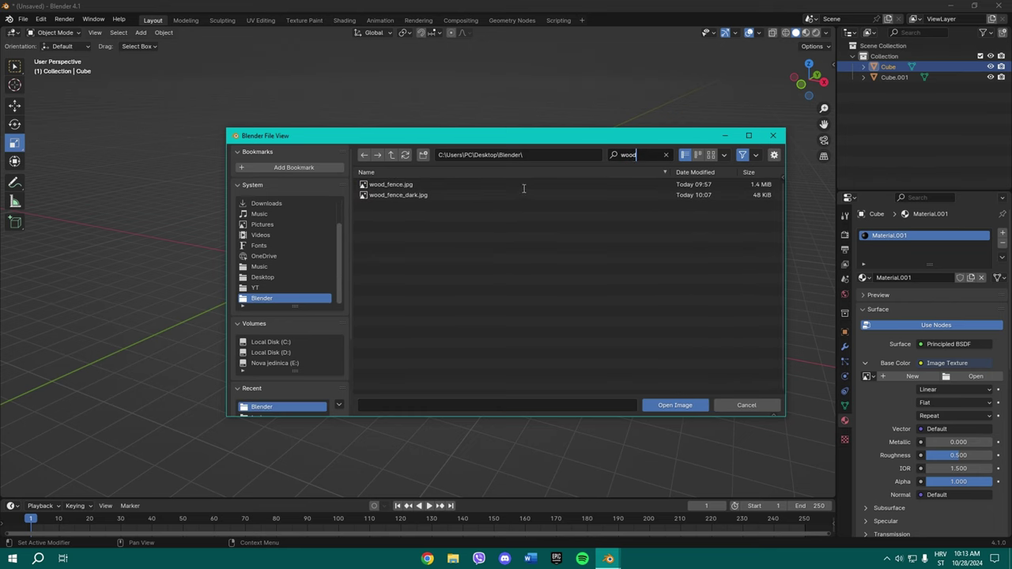
left_click(460, 186)
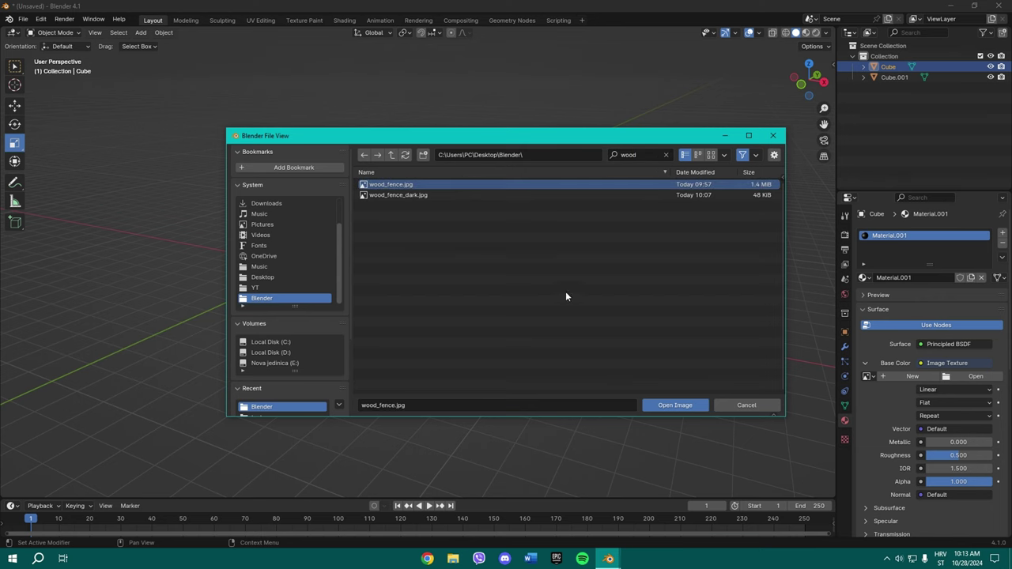
left_click(674, 405)
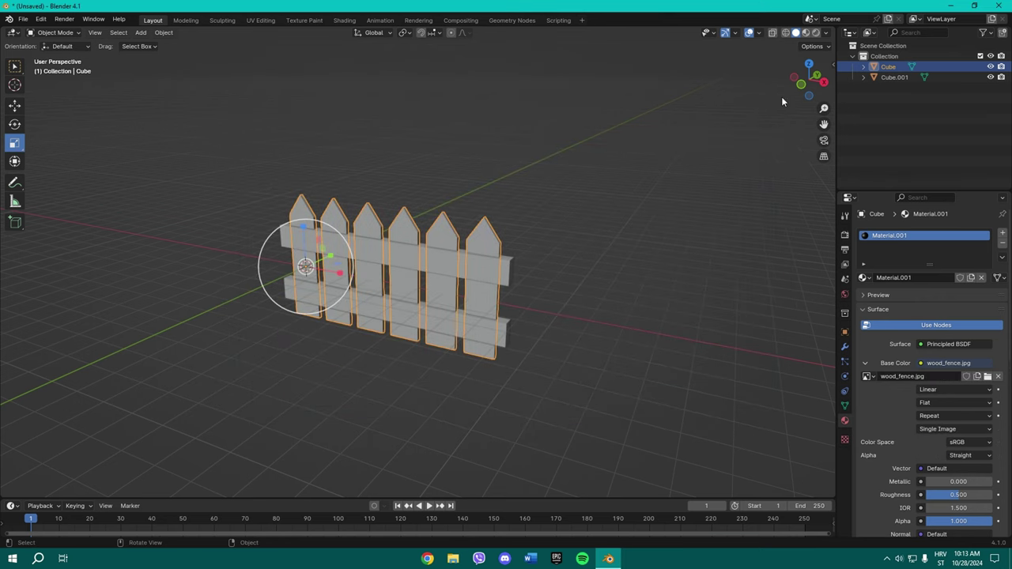
left_click(804, 33)
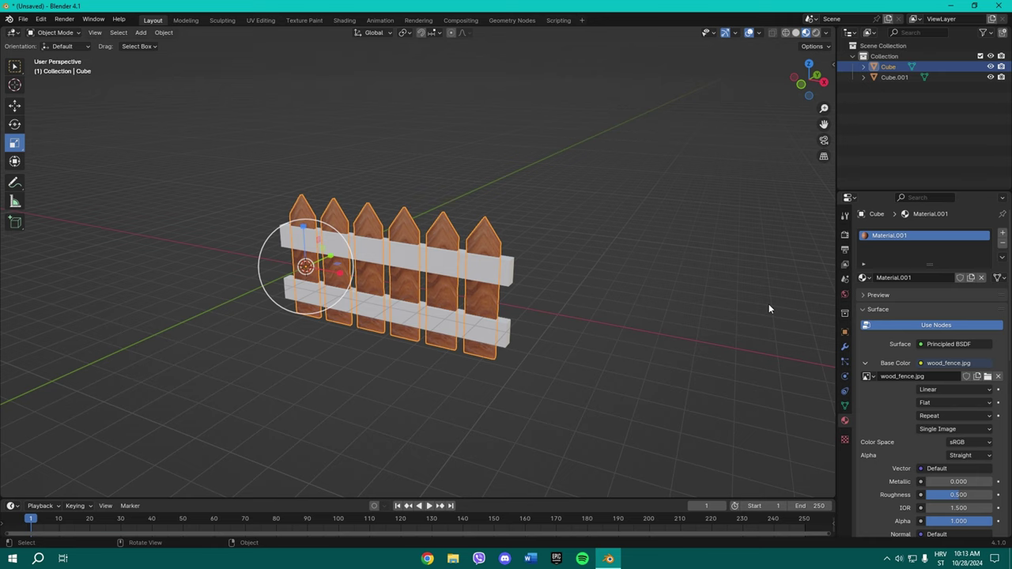
Set the picket texture to Closest interpolation, then give the crossbars a new image-texture material.
left_click(937, 390)
left_click(931, 427)
left_click(509, 274)
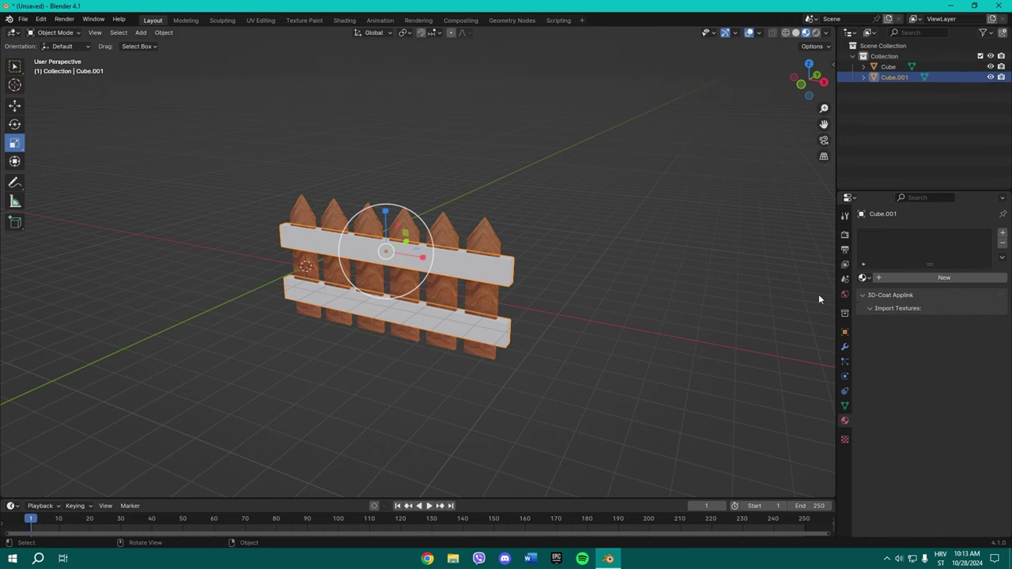
left_click(946, 278)
left_click(920, 363)
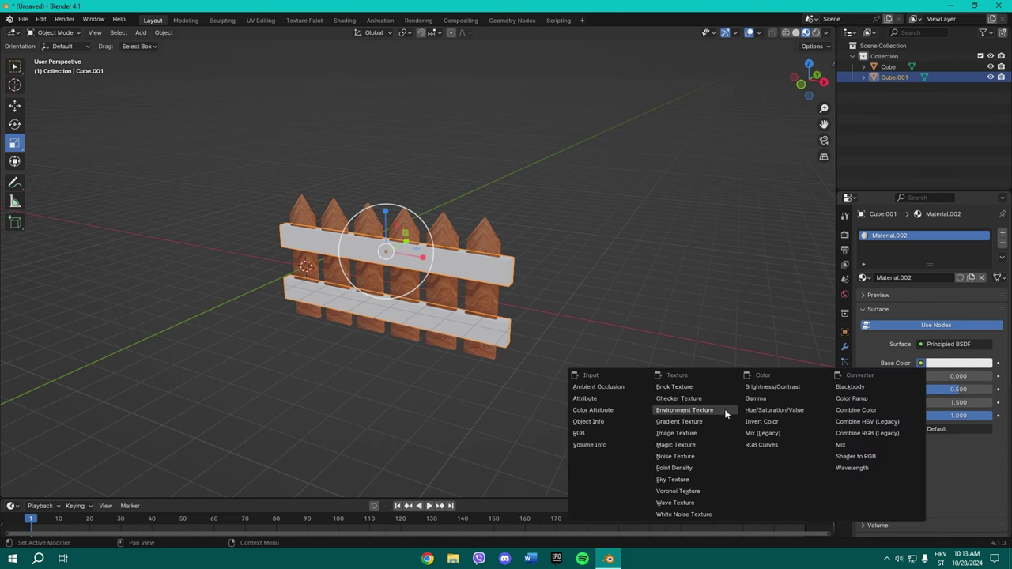
left_click(676, 433)
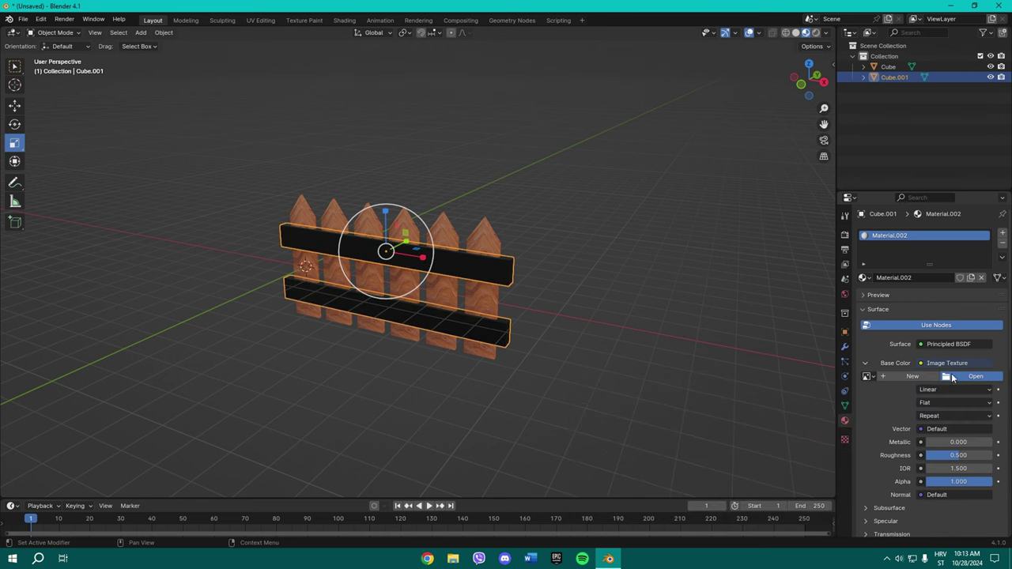
Load wood_fence_dark.jpg from Desktop\Blender as the crossbar texture with Closest interpolation.
left_click(953, 377)
left_click(262, 213)
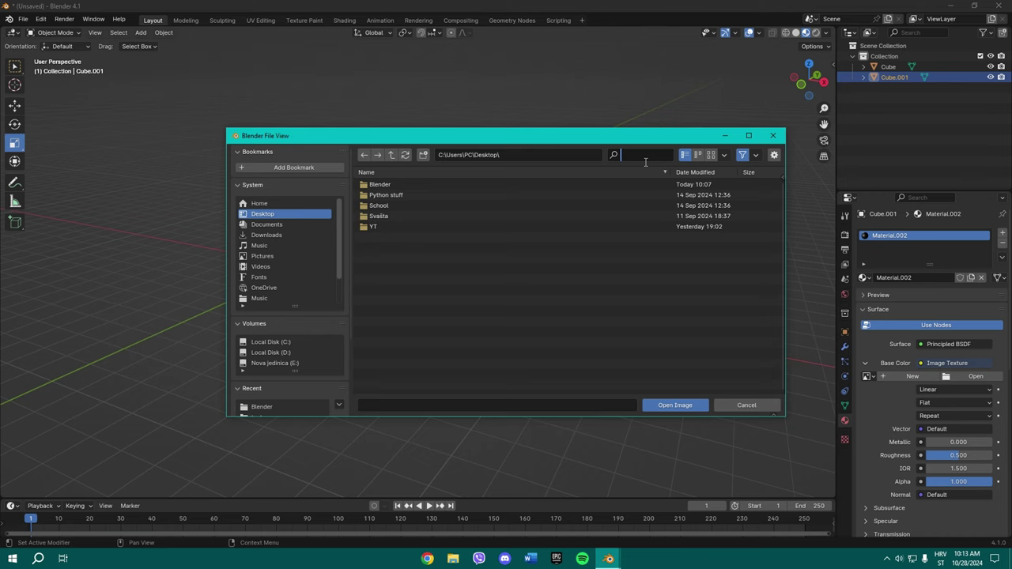
double_click(406, 185)
left_click(637, 155)
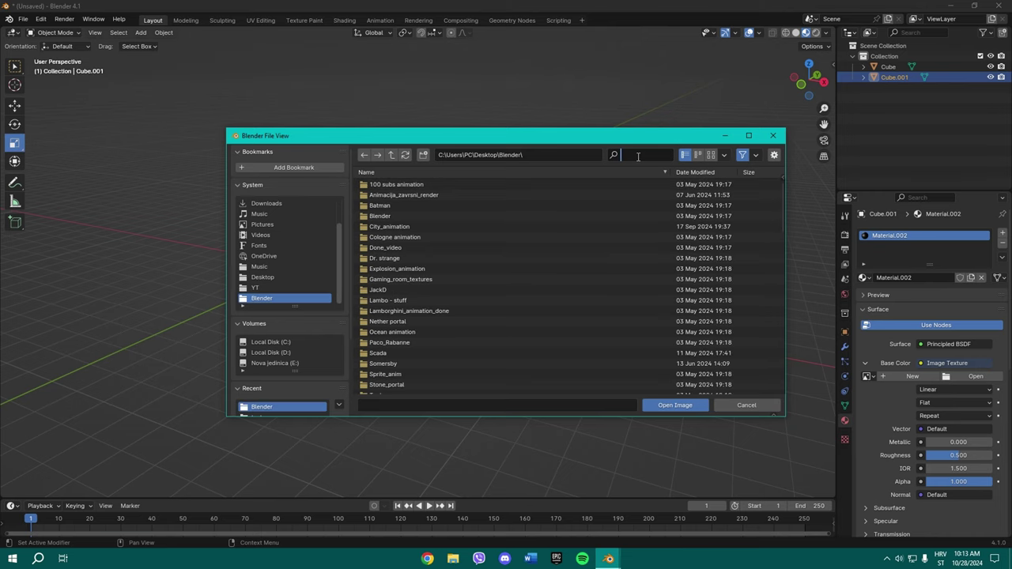
type("wood")
left_click(399, 195)
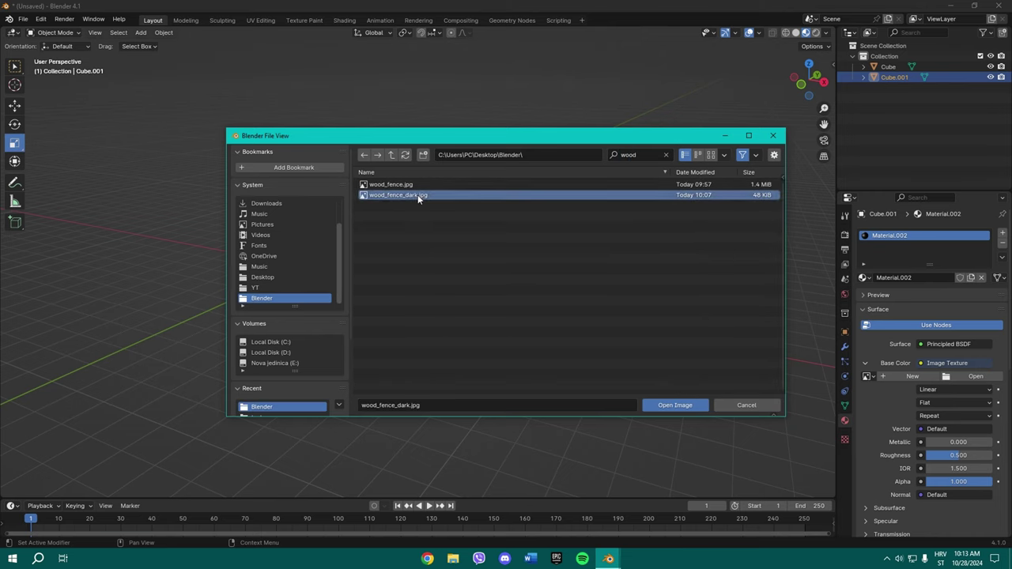
left_click(658, 404)
left_click(944, 390)
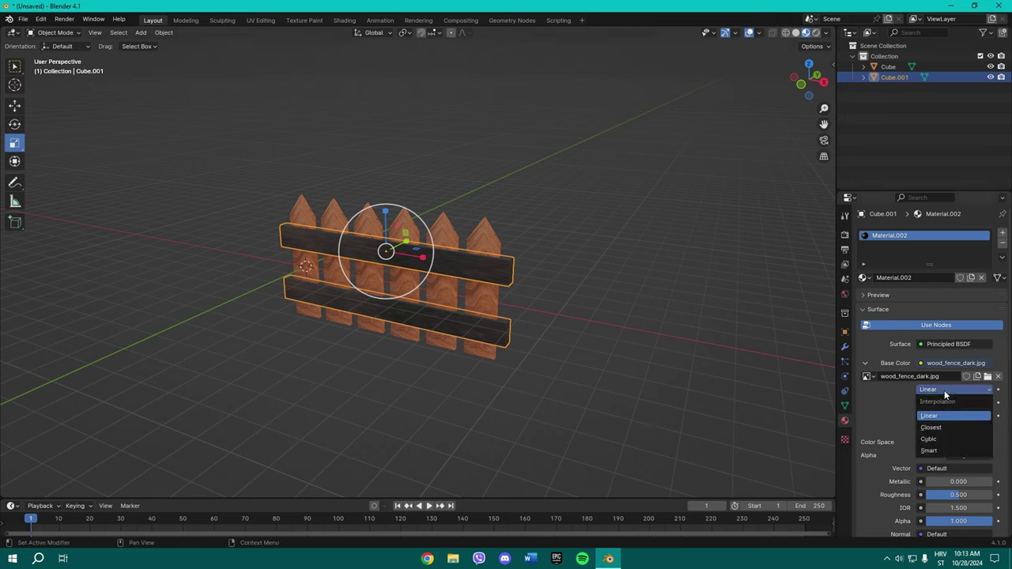
left_click(940, 426)
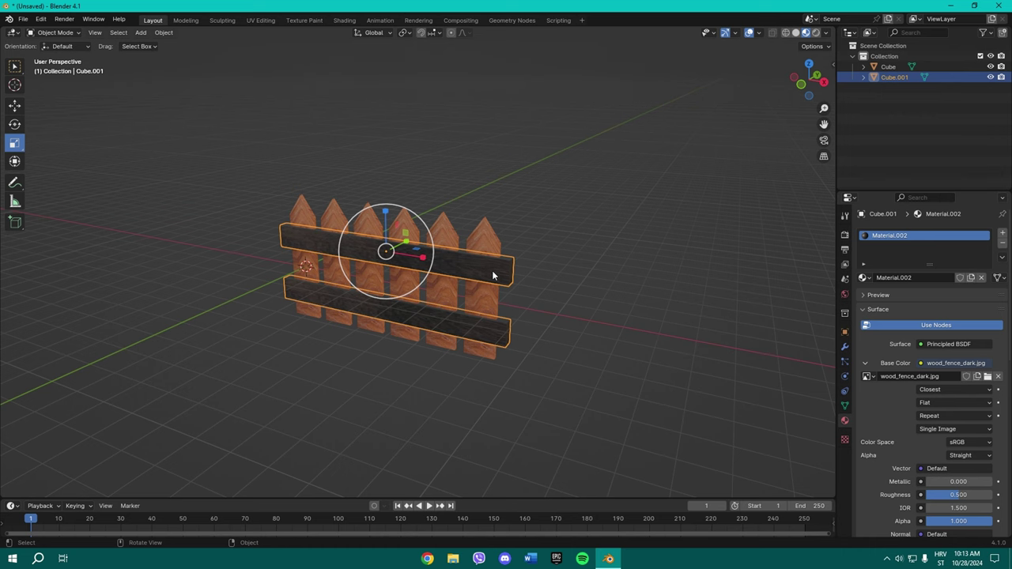
In UV Editing, project the crossbar UVs from the front view and switch to Material Preview.
key("KP_1")
left_click(260, 20)
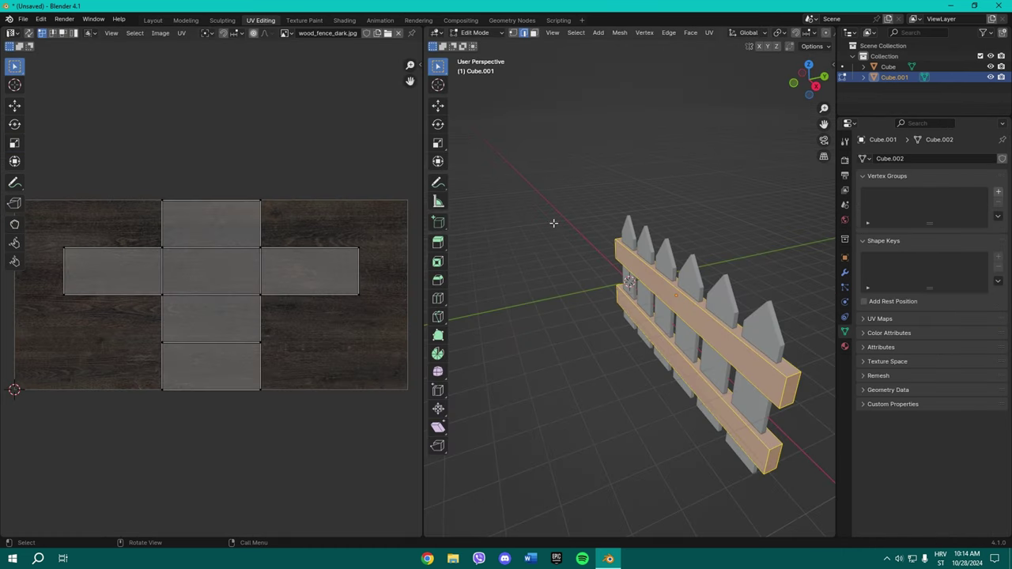
key("KP_1")
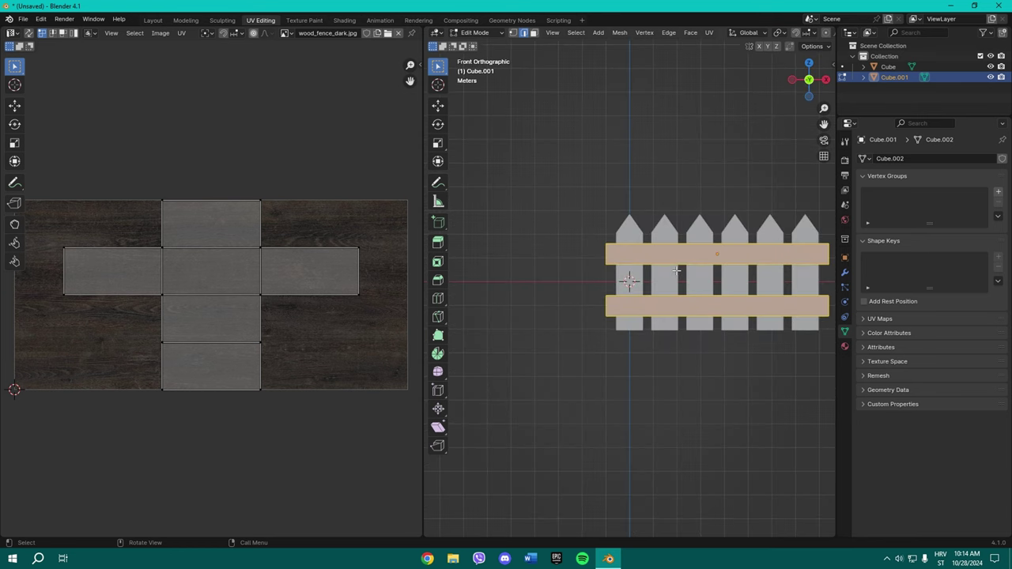
middle_click_drag(655, 235, 556, 242, "shift")
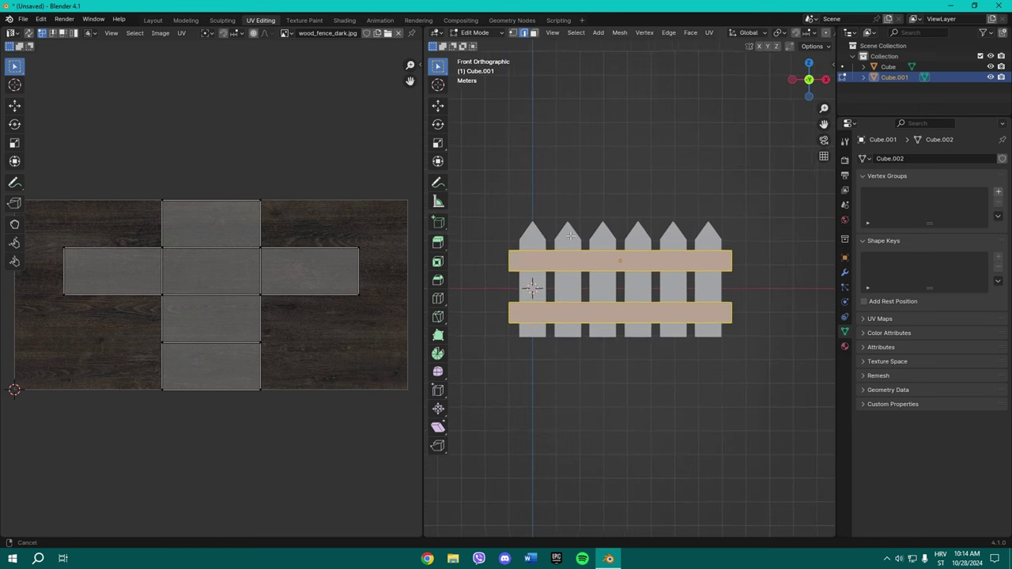
key("u")
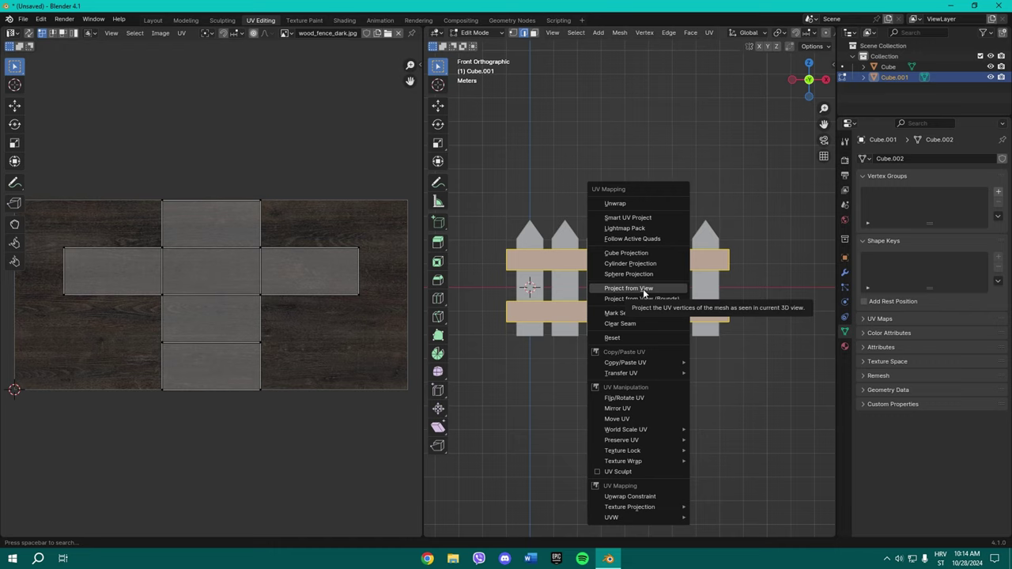
left_click(642, 289)
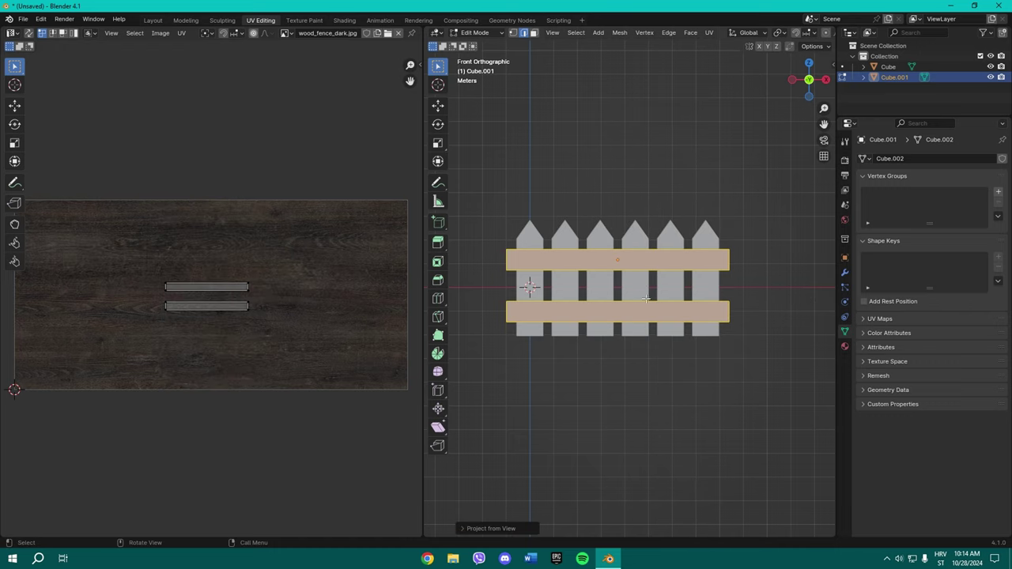
key("z")
left_click(637, 353)
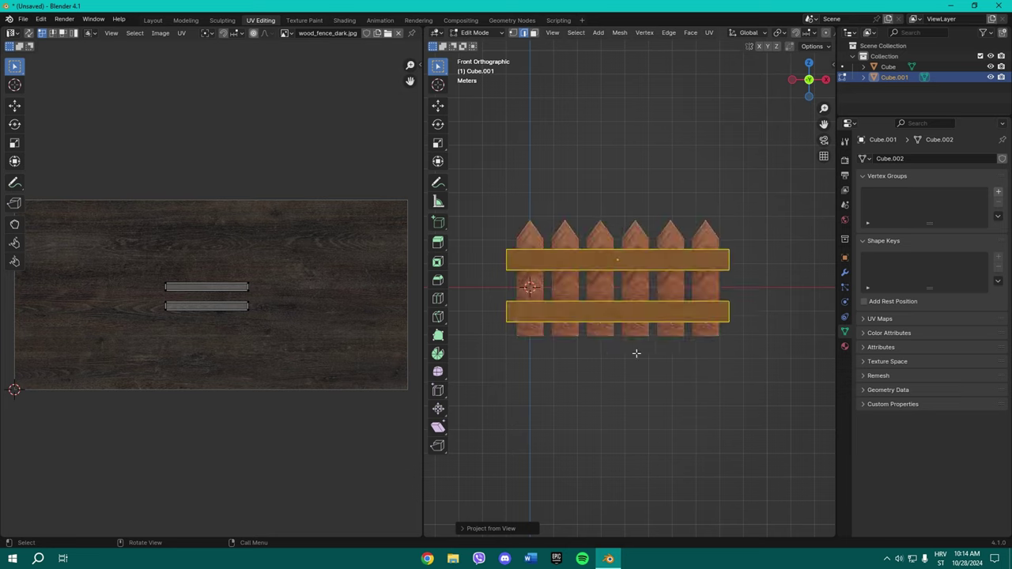
Scale and move both crossbar UV strips to stretch them wide across the dark wood texture.
left_click_drag(136, 251, 285, 349)
key("s")
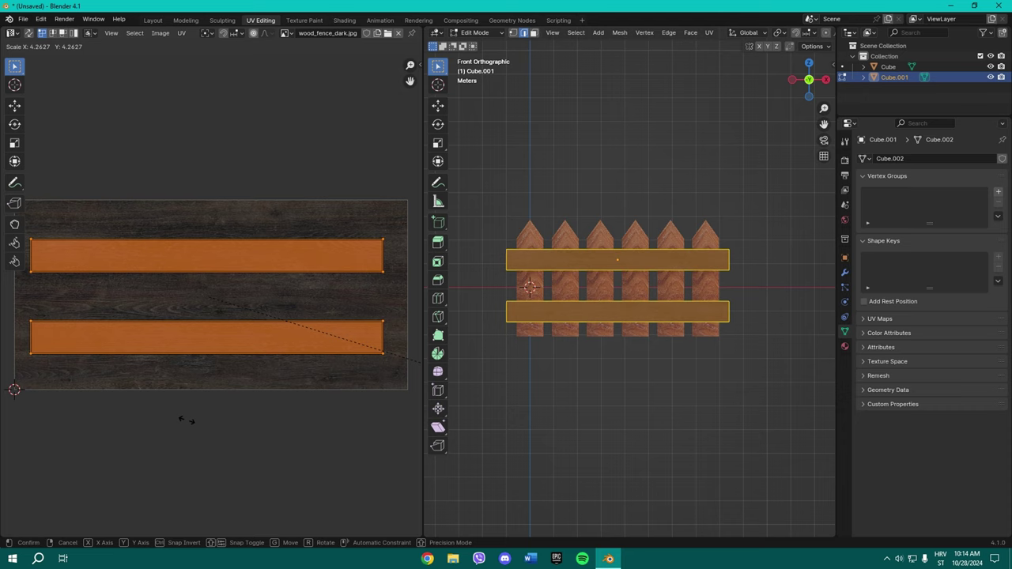
left_click(204, 423)
key("g")
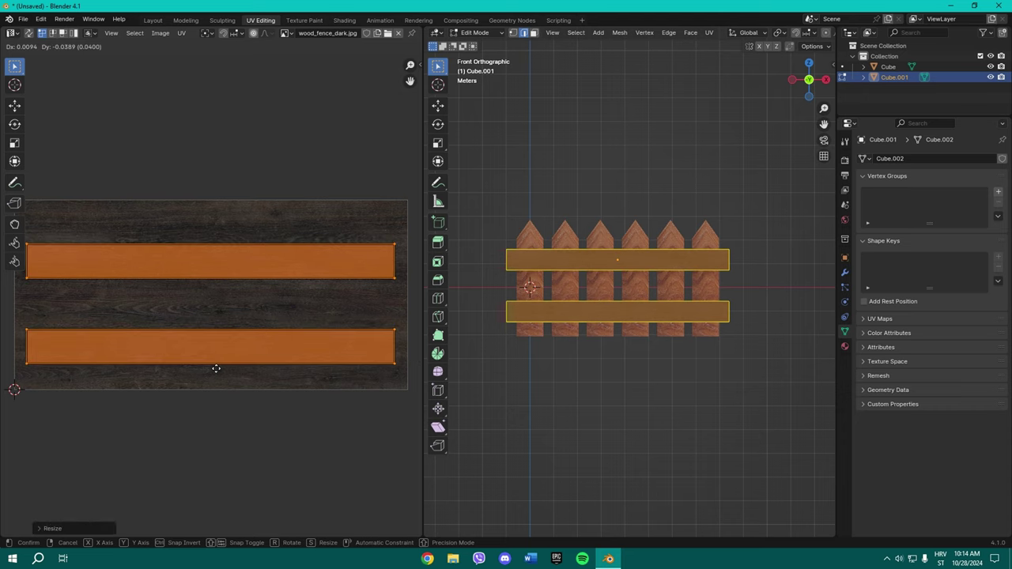
left_click(216, 364)
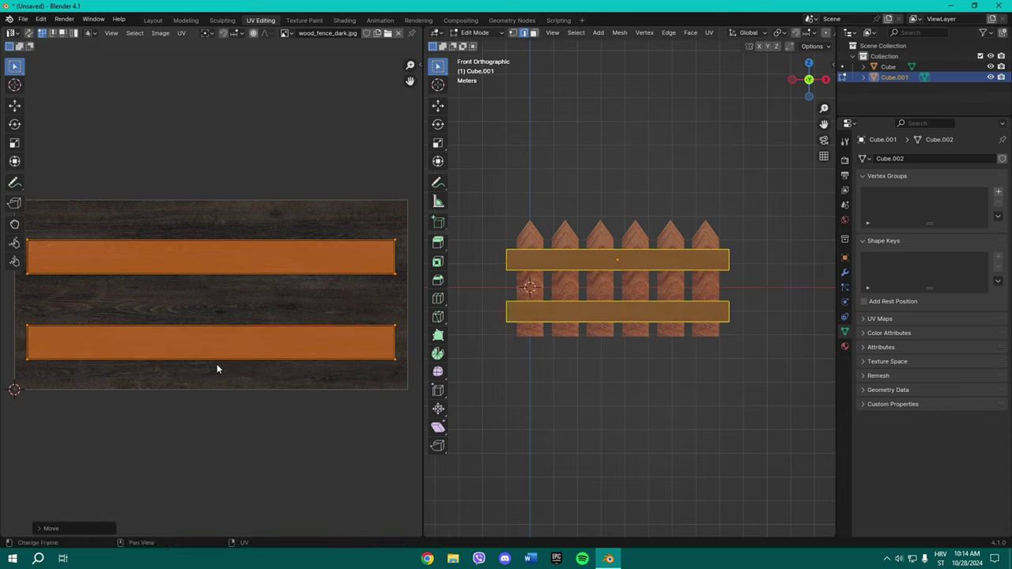
key("s")
left_click(222, 366)
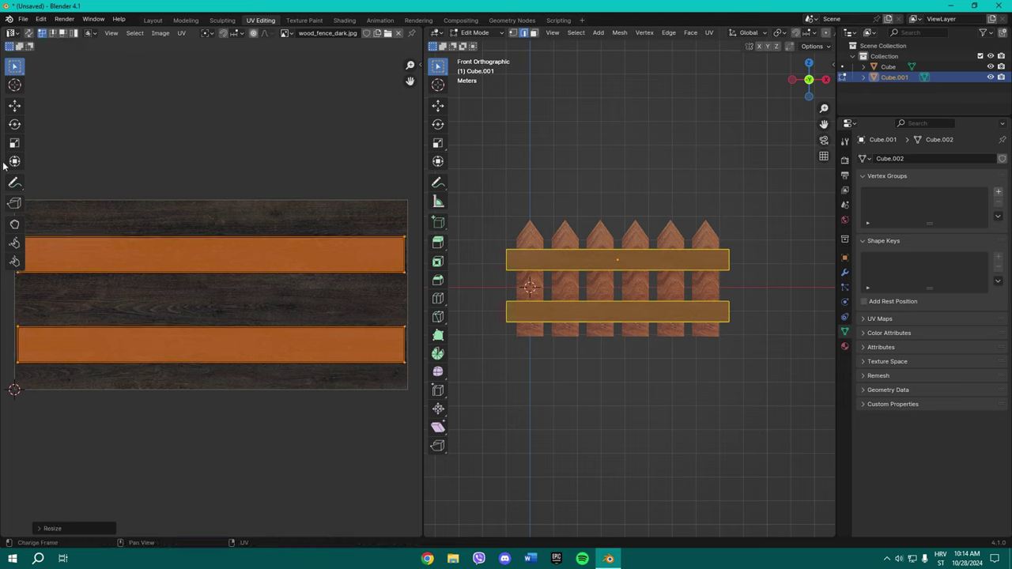
left_click(18, 110)
left_click_drag(212, 263, 221, 228)
key("shift+space")
key("s")
Back in Layout, try Filmic sRGB and Filmic Log, then keep the crossbar texture in sRGB.
left_click(153, 20)
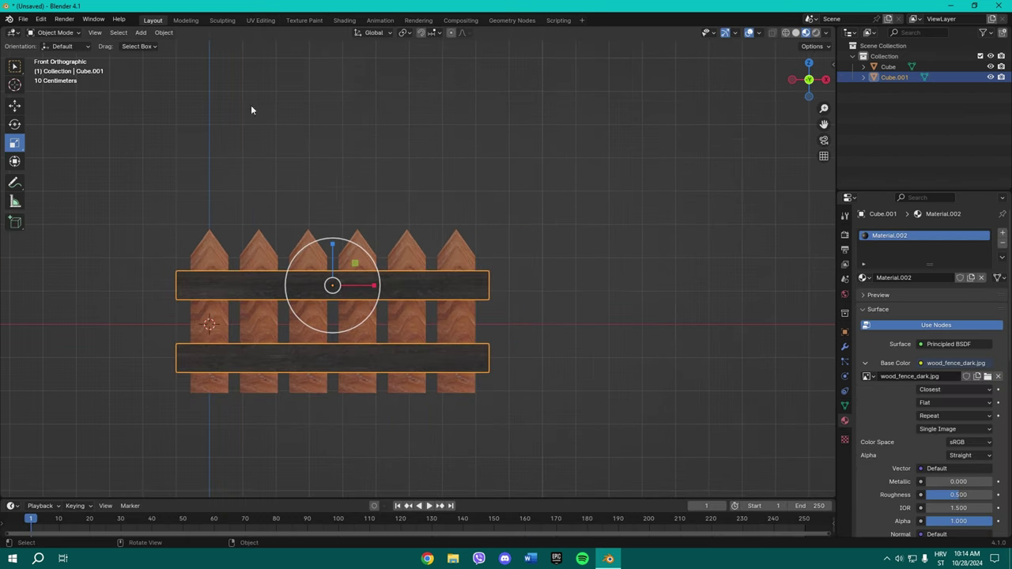
left_click(970, 444)
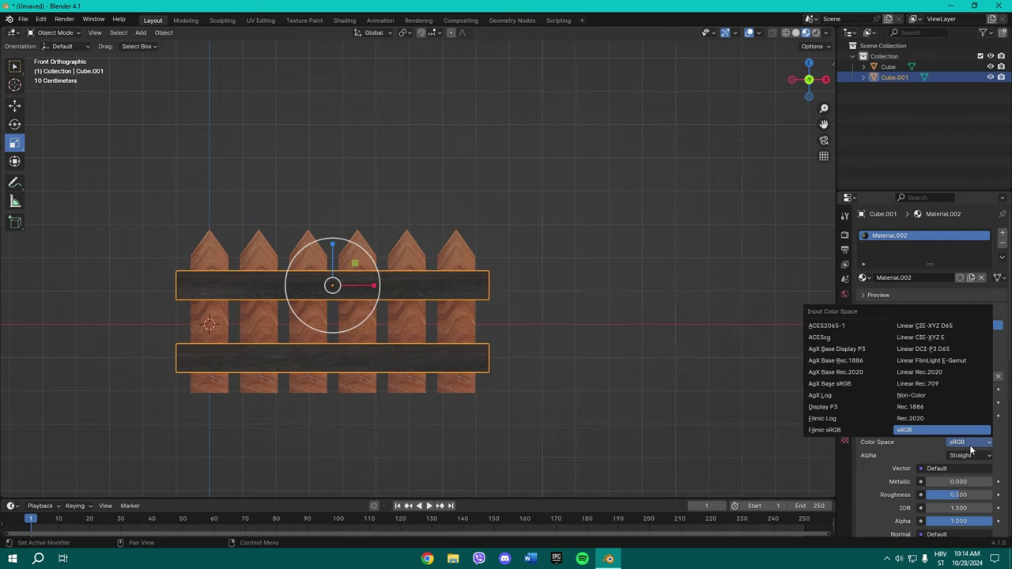
left_click(822, 429)
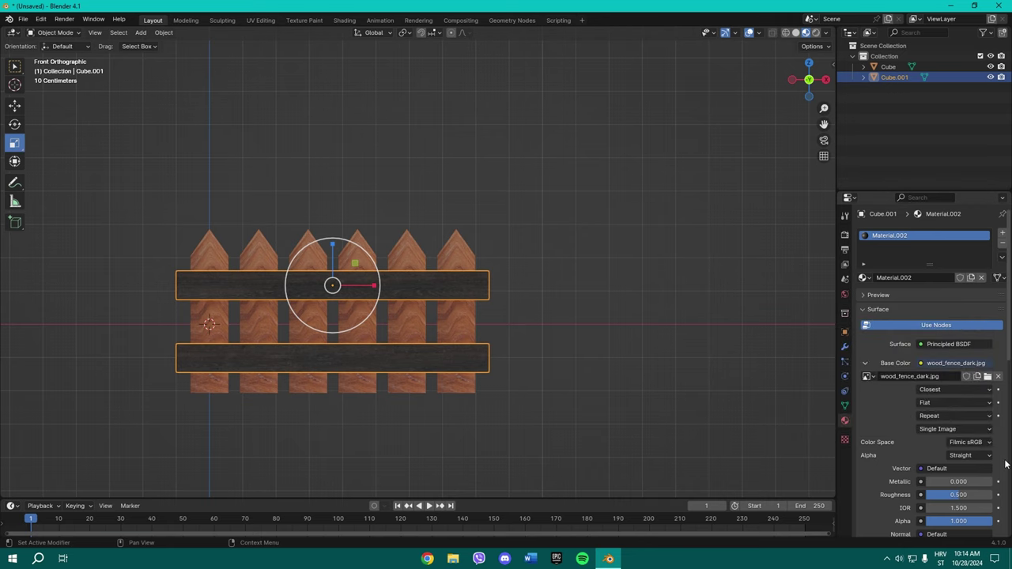
left_click(974, 444)
left_click(850, 418)
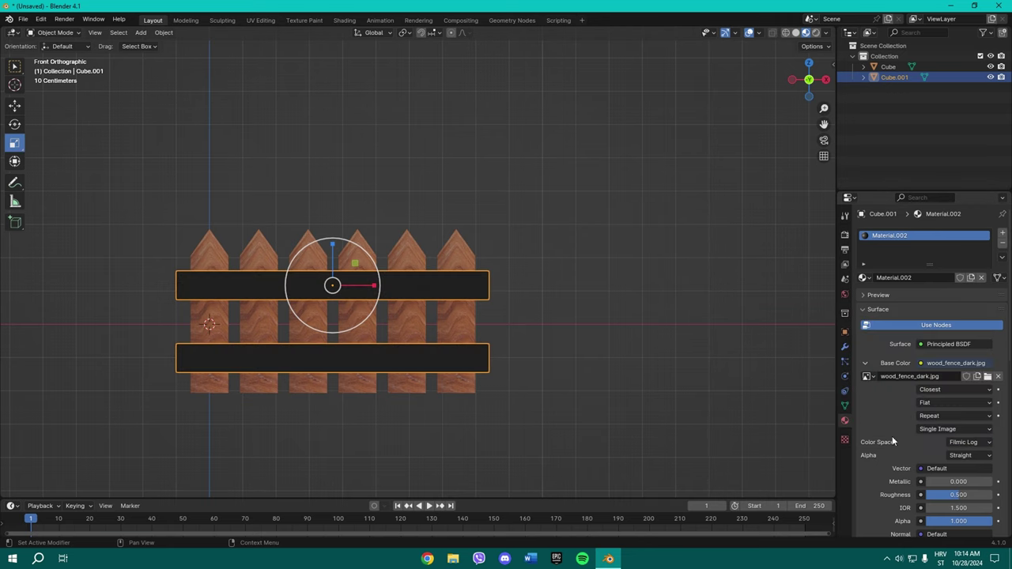
left_click(968, 442)
left_click(948, 430)
Raise the crossbar material's Metallic to about 0.55, then select the pickets and tweak their Metallic.
middle_click_drag(563, 358, 877, 408)
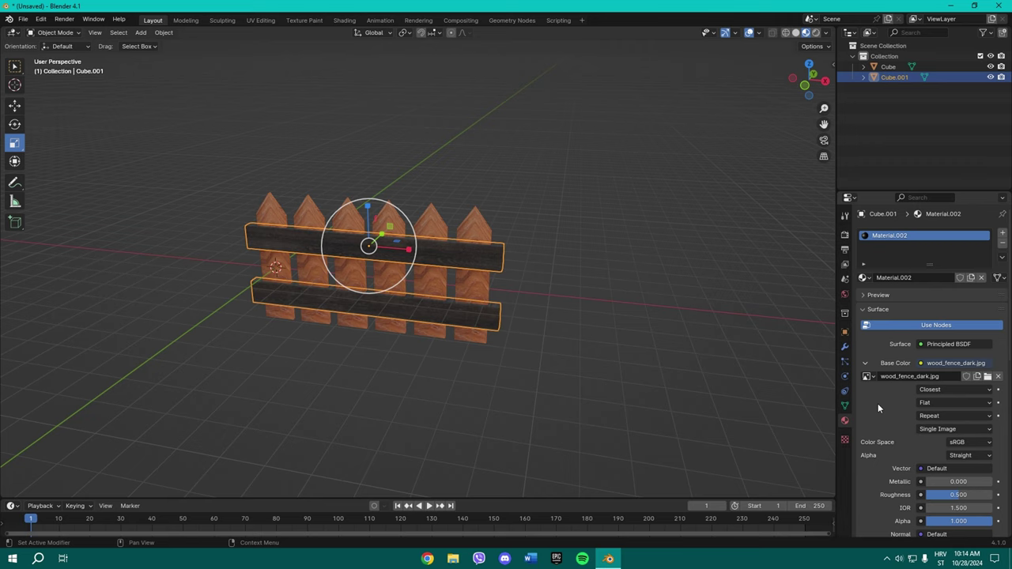
left_click_drag(933, 481, 969, 480)
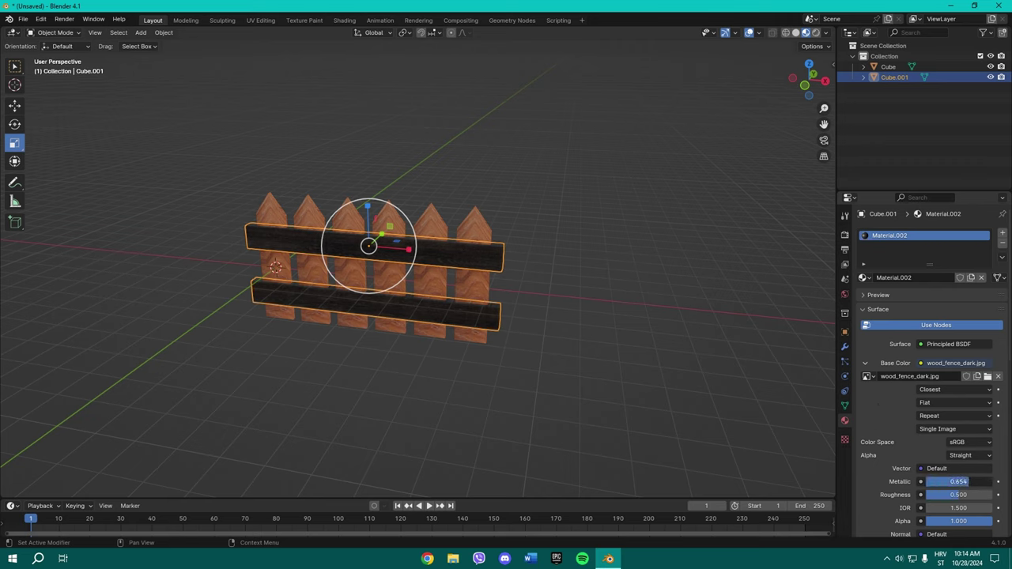
left_click(566, 333)
left_click(488, 294)
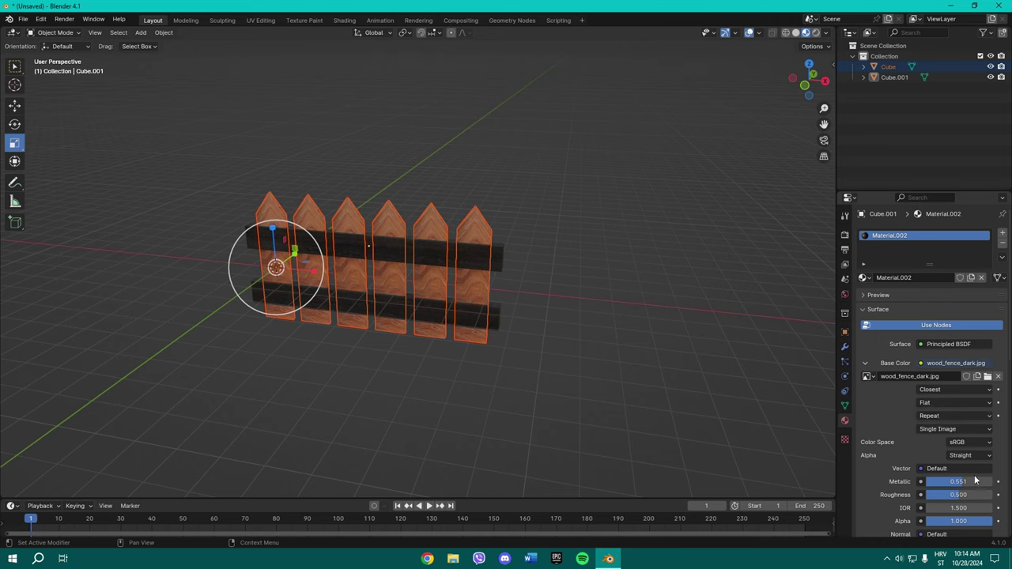
left_click_drag(977, 480, 957, 480)
Set the picket material to Metallic 0.173 and Roughness 0.594.
left_click(552, 279)
left_click(472, 223)
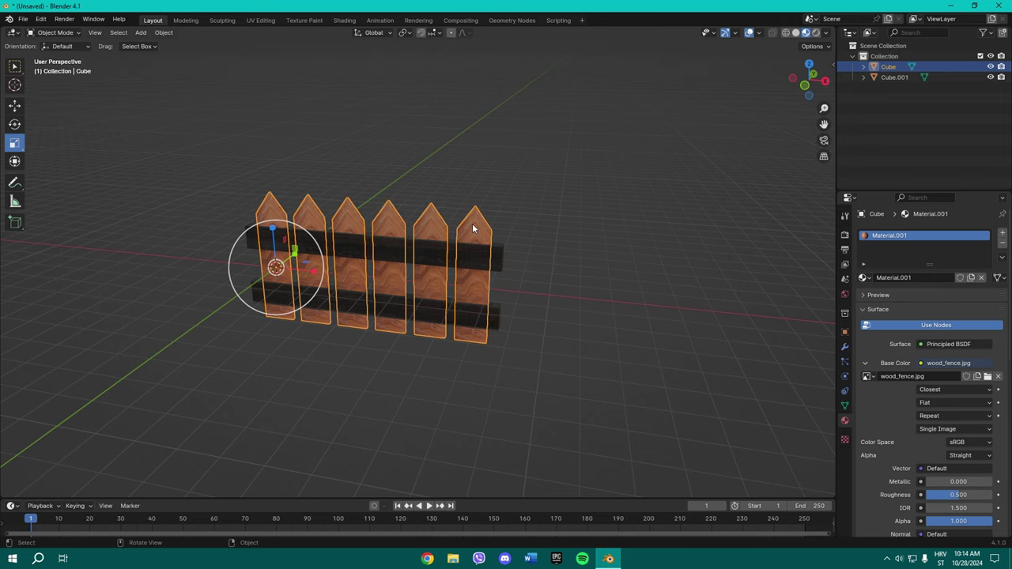
left_click_drag(988, 480, 948, 481)
mouse_move(958, 494)
left_mouse_down()
mouse_move(980, 494)
mouse_move(963, 494)
left_mouse_up()
Set the picket wood texture's colour space to Filmic sRGB.
left_click(968, 442)
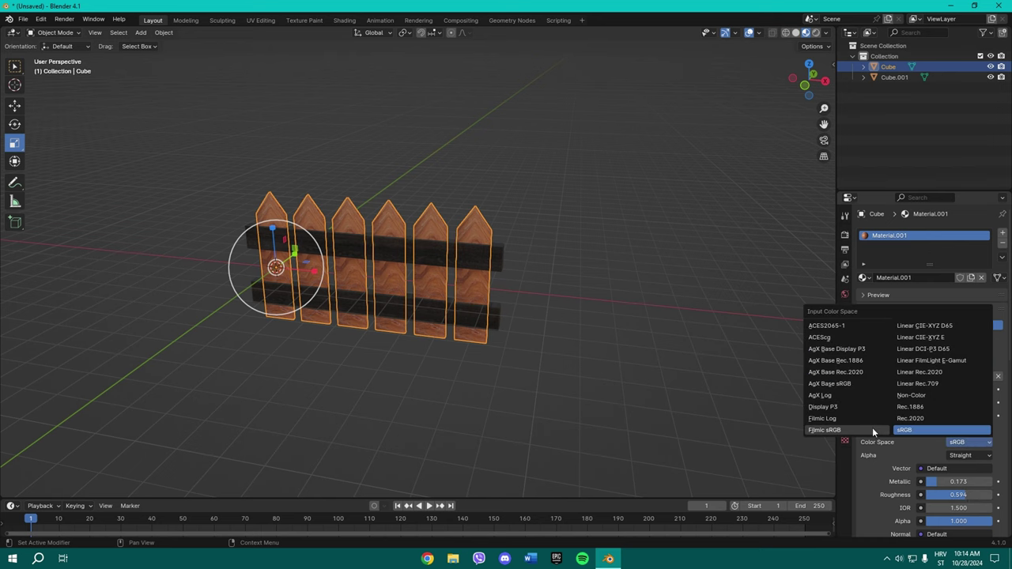
left_click(828, 431)
left_click(987, 456)
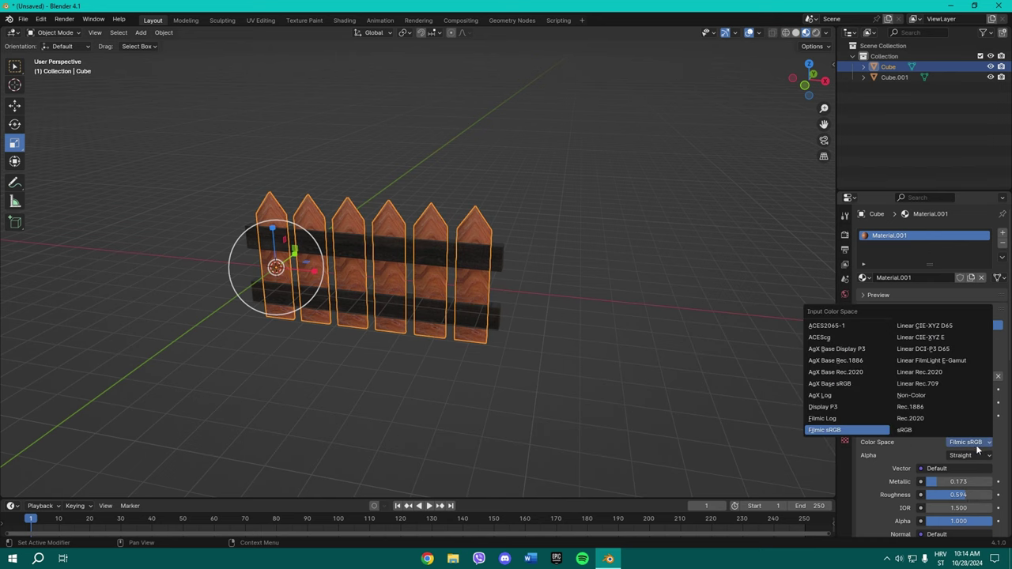
middle_click_drag(642, 323, 589, 238)
left_click(594, 282)
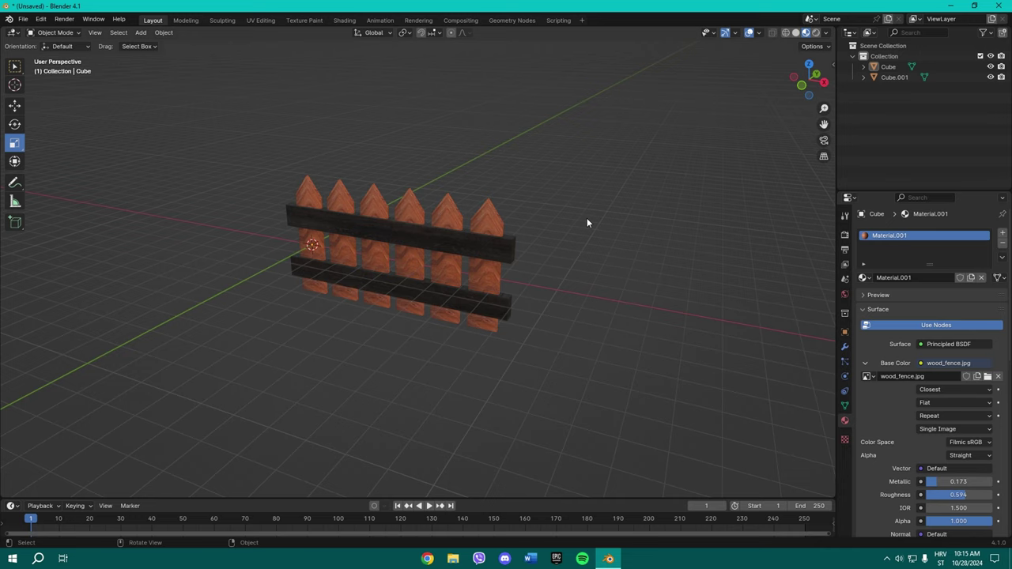
middle_click_drag(587, 221, 491, 202)
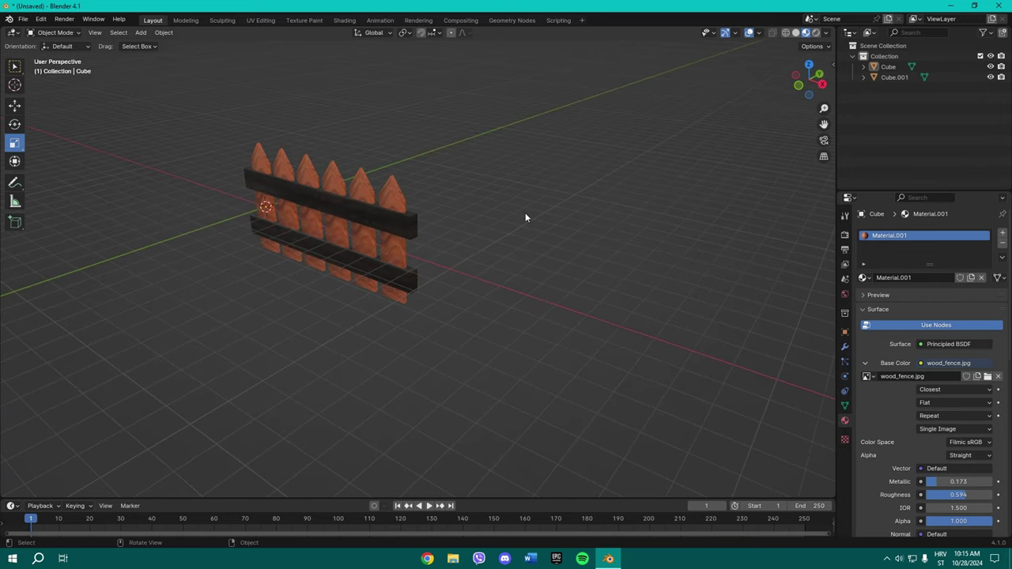